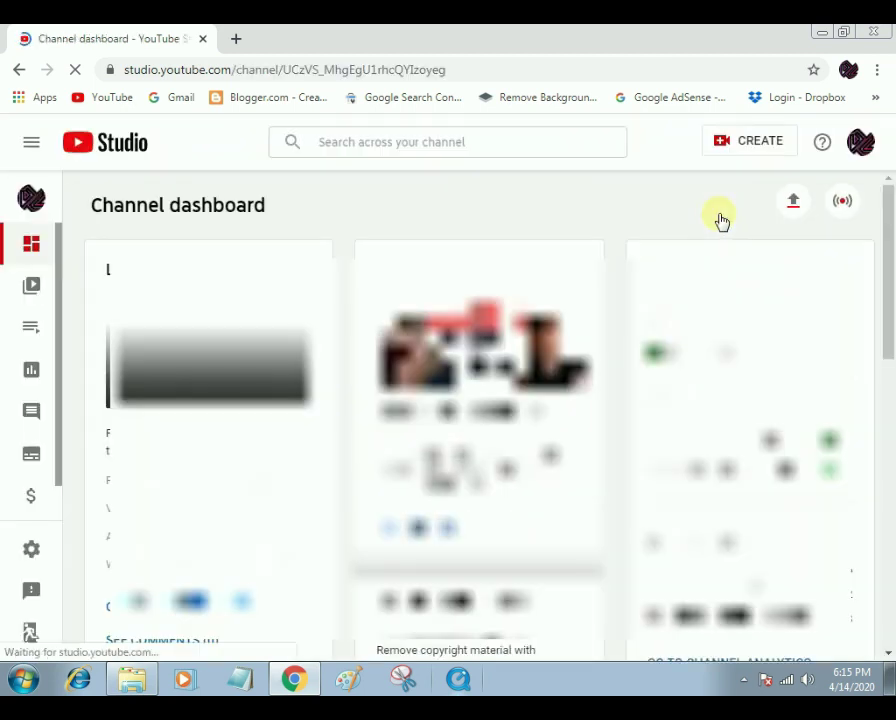
- Start a new video upload and open the file chooser for selecting the video
{"action": "left_click", "coordinate": [745, 146]}
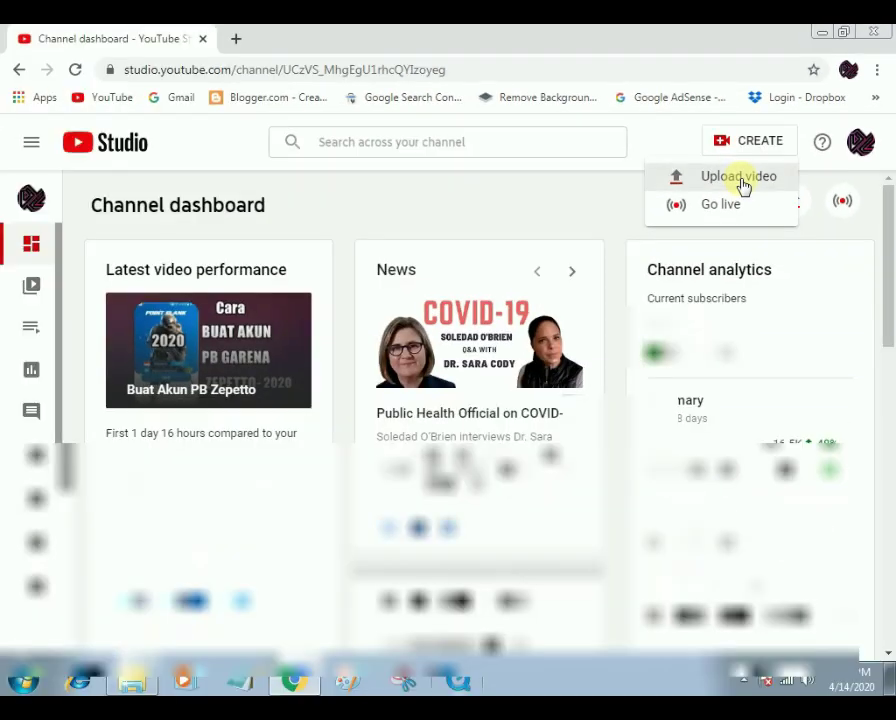
{"action": "left_click", "coordinate": [590, 344]}
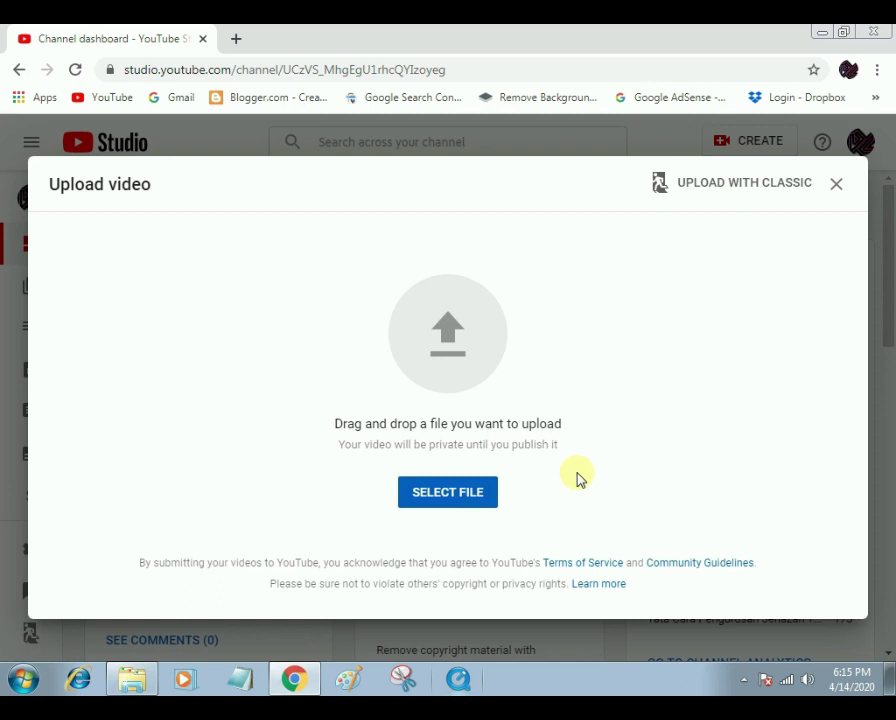
{"action": "left_click", "coordinate": [447, 499]}
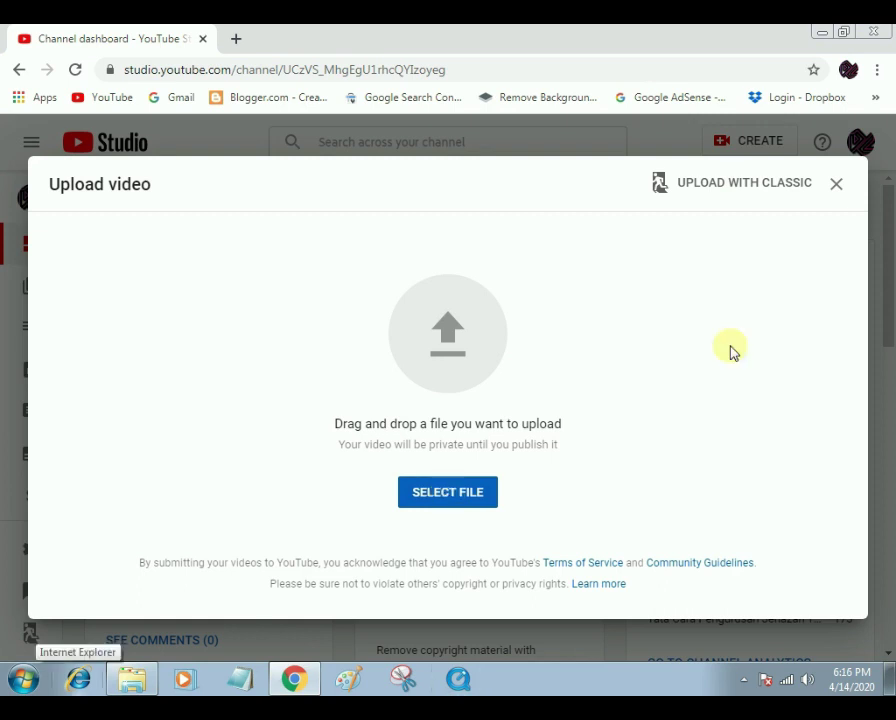
{"action": "left_click", "coordinate": [444, 498]}
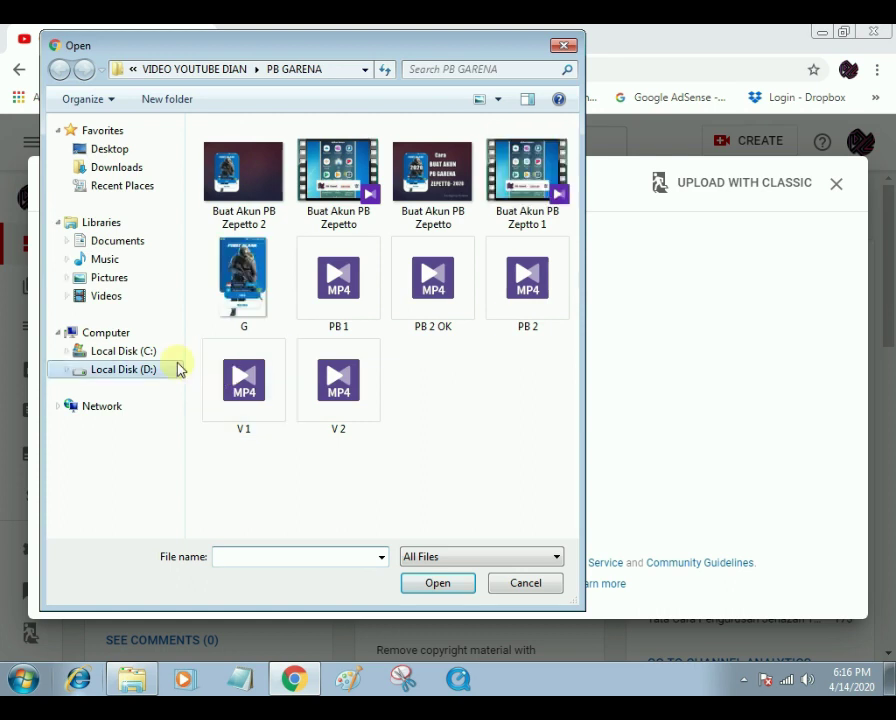
- Upload the video file "Ganti Password Gmail Di HP dan Laptop" from its Gmail password folder inside VIDEO YOUTUBE DIAN
{"action": "left_click", "coordinate": [222, 70]}
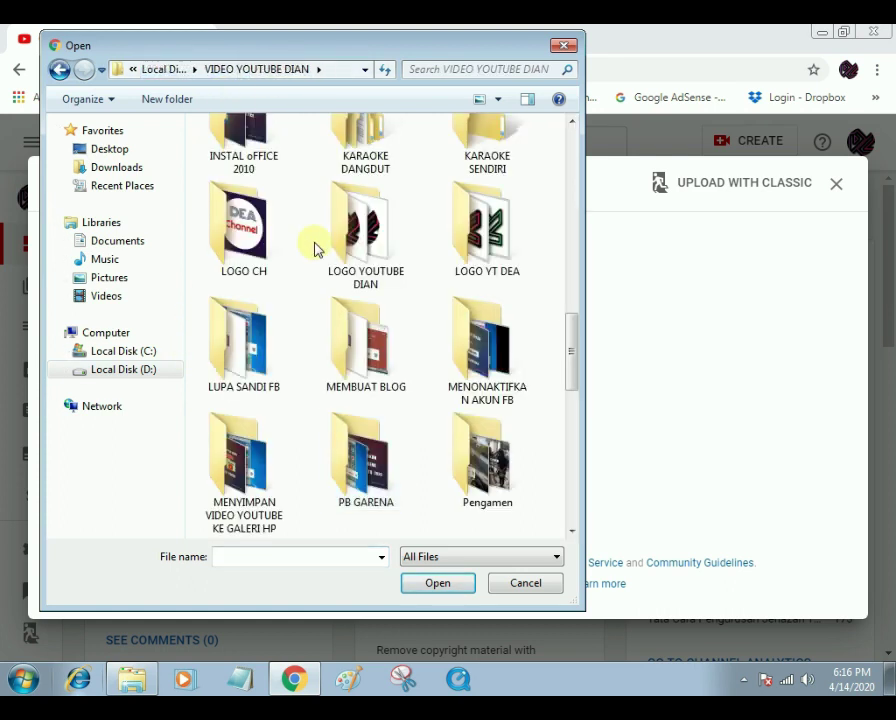
{"action": "scroll", "coordinate": [314, 249], "scroll_direction": "up", "scroll_amount": 3}
{"action": "double_click", "coordinate": [216, 190]}
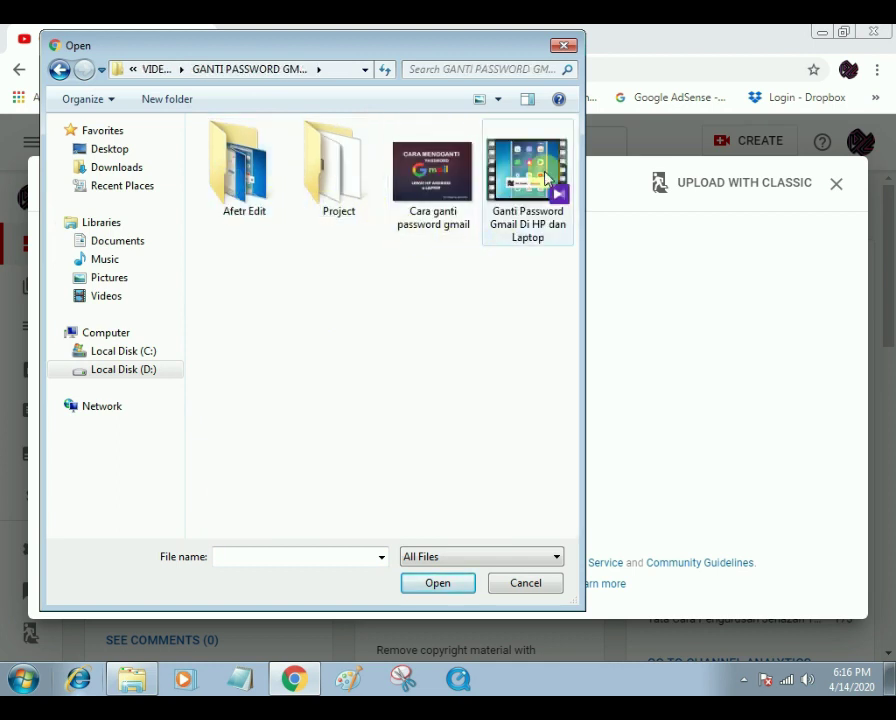
{"action": "left_click", "coordinate": [526, 212]}
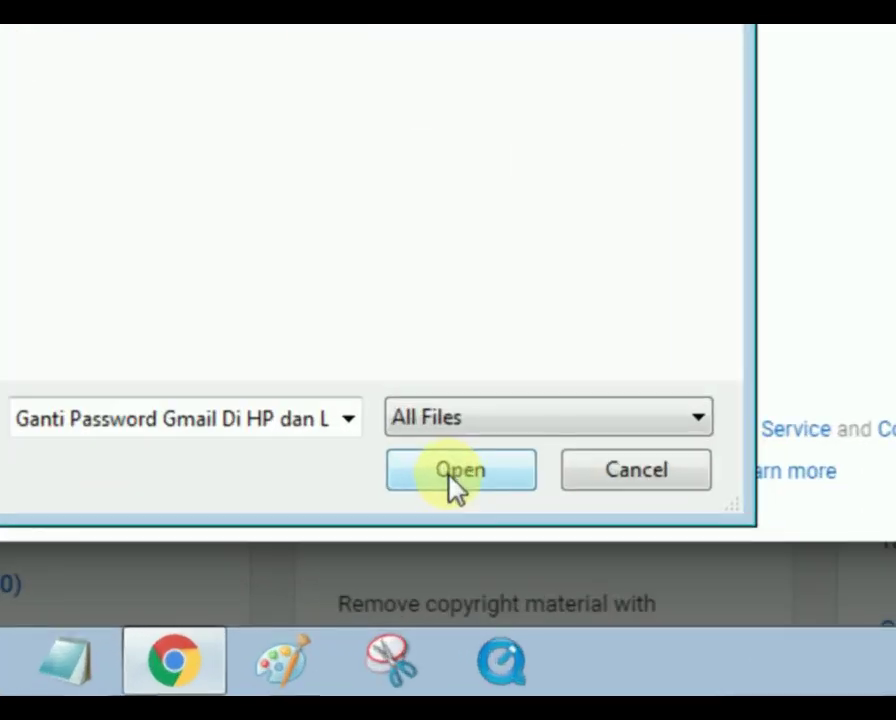
{"action": "left_click", "coordinate": [458, 488]}
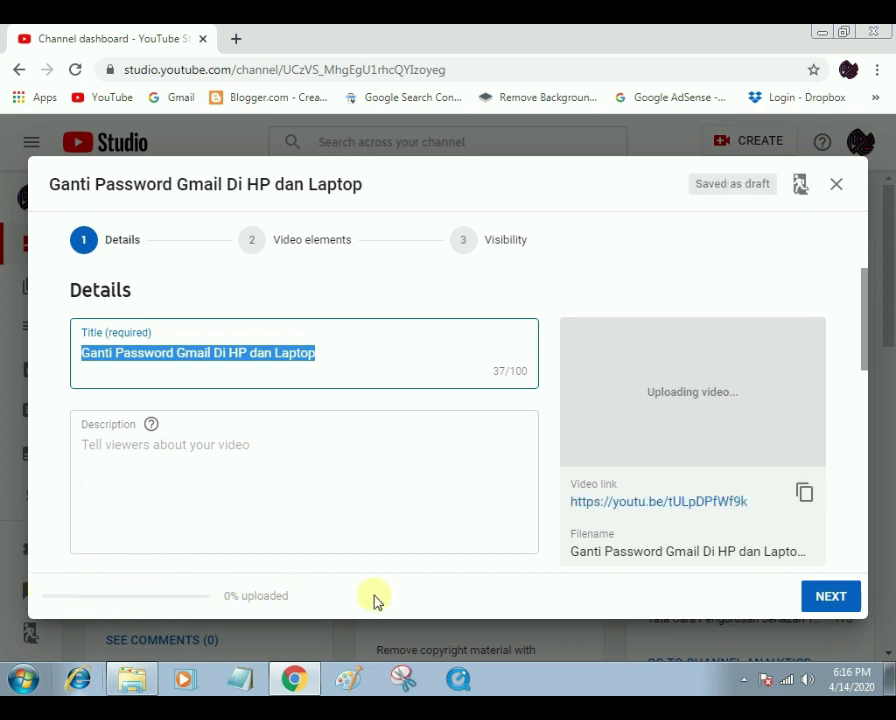
- Set the title to "Ganti Password Gmail di HP" and enter an Indonesian description about changing a Gmail password on Android phone, laptop and PC
{"action": "left_click", "coordinate": [235, 446]}
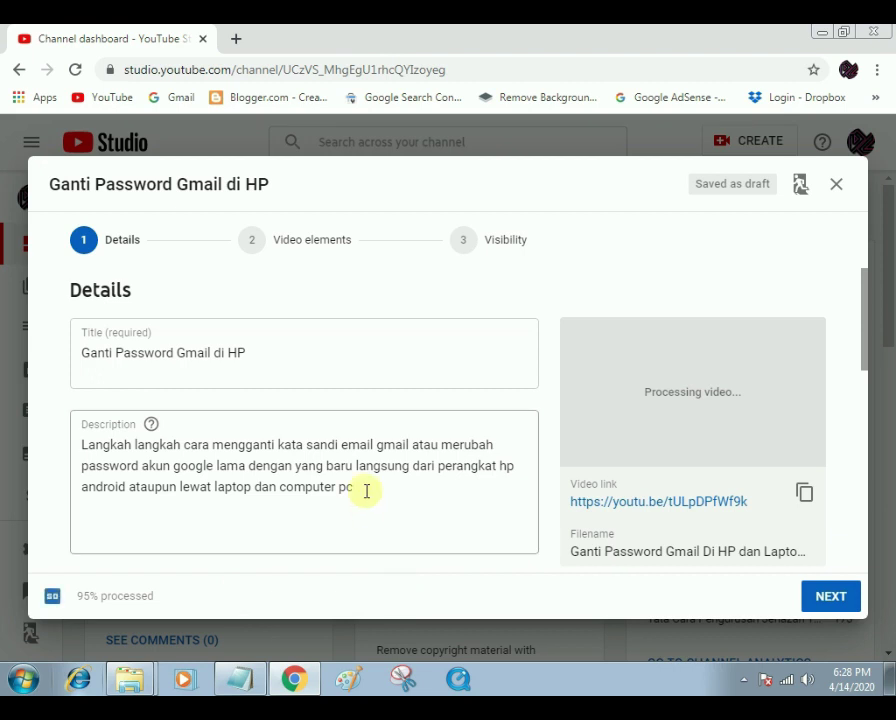
- Try each of the three auto-generated thumbnails, ending with the phone home screen image
{"action": "scroll", "coordinate": [366, 490], "scroll_direction": "down", "scroll_amount": 2}
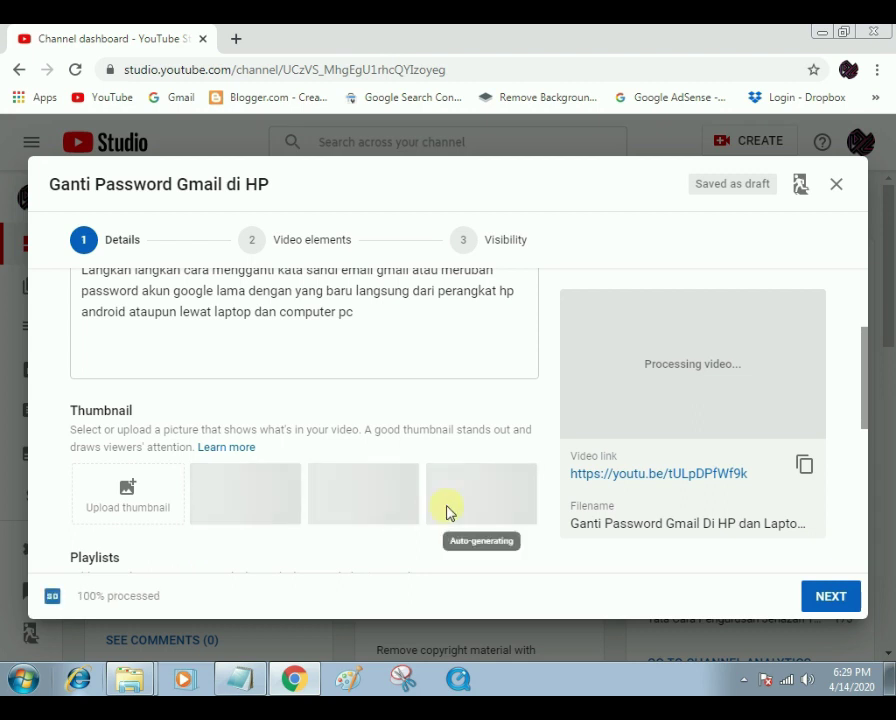
{"action": "left_click", "coordinate": [348, 514]}
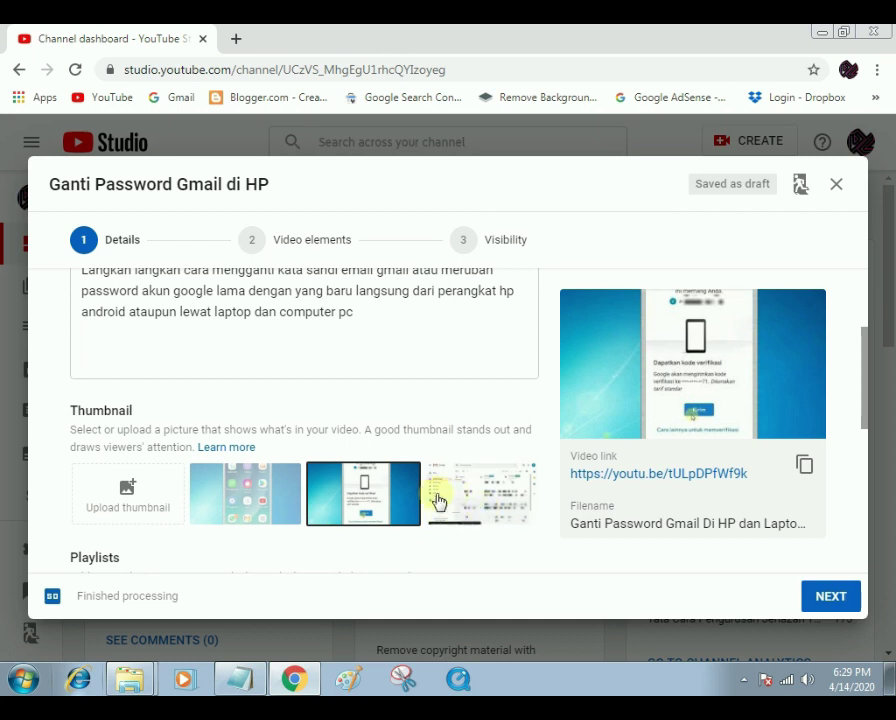
{"action": "left_click", "coordinate": [237, 508]}
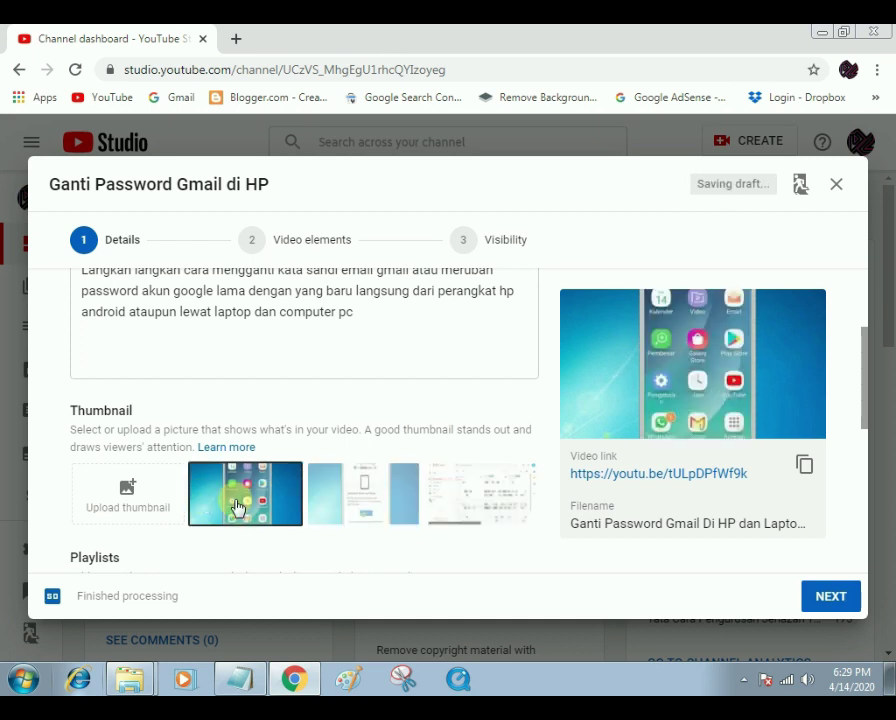
{"action": "left_click", "coordinate": [340, 505]}
{"action": "left_click", "coordinate": [456, 500]}
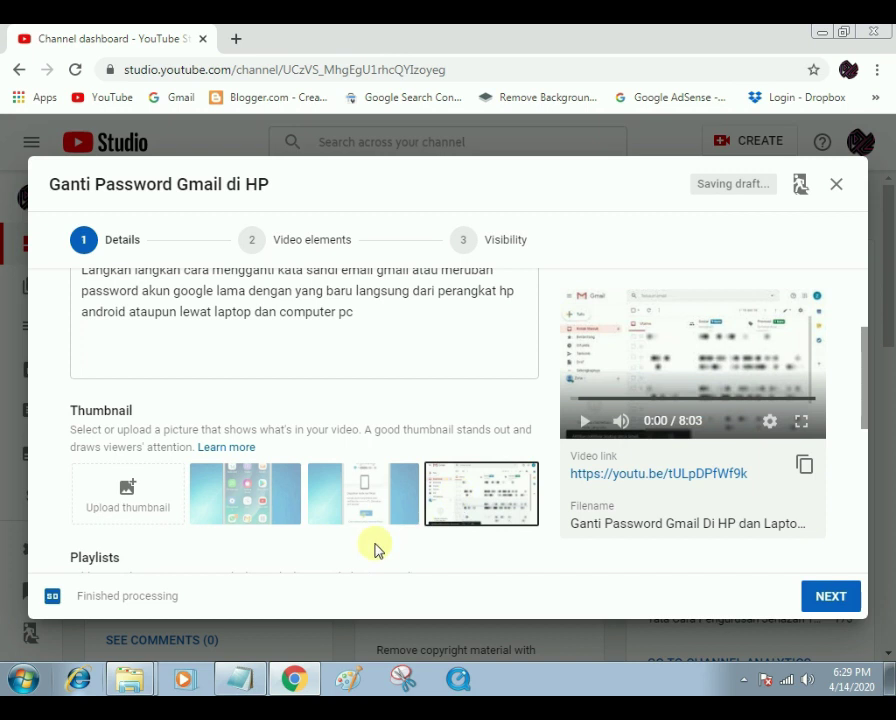
{"action": "left_click", "coordinate": [237, 503]}
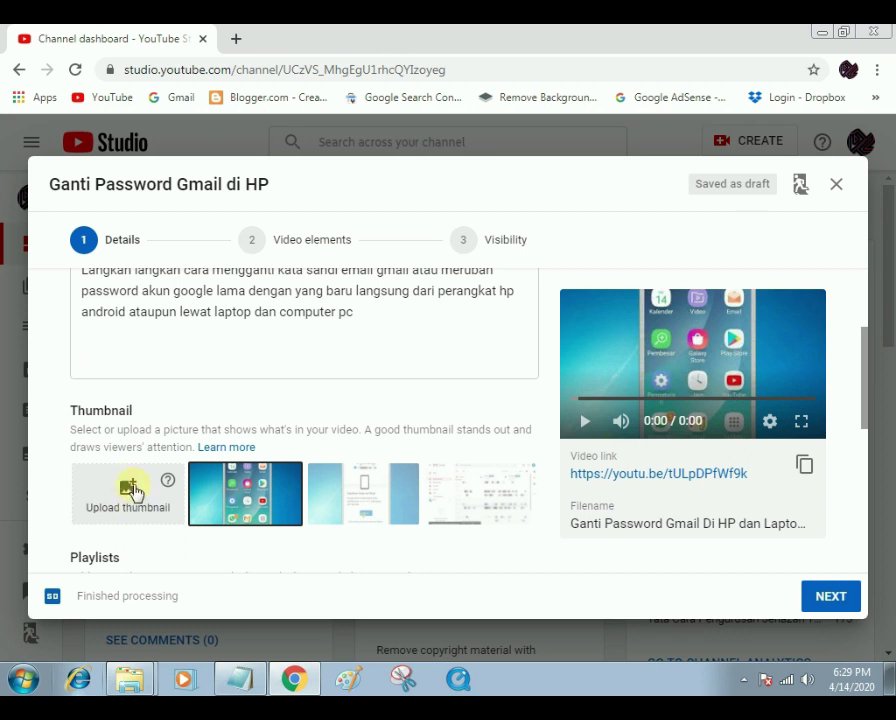
- Upload the image "Cara ganti password gmail" as the video's custom thumbnail
{"action": "left_click", "coordinate": [131, 490]}
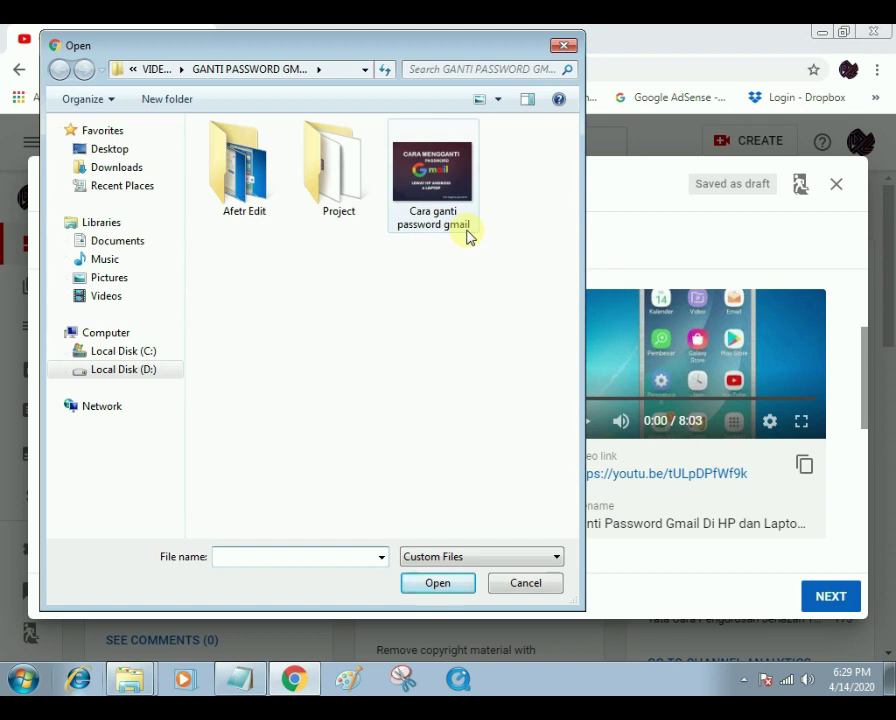
{"action": "left_click", "coordinate": [444, 178]}
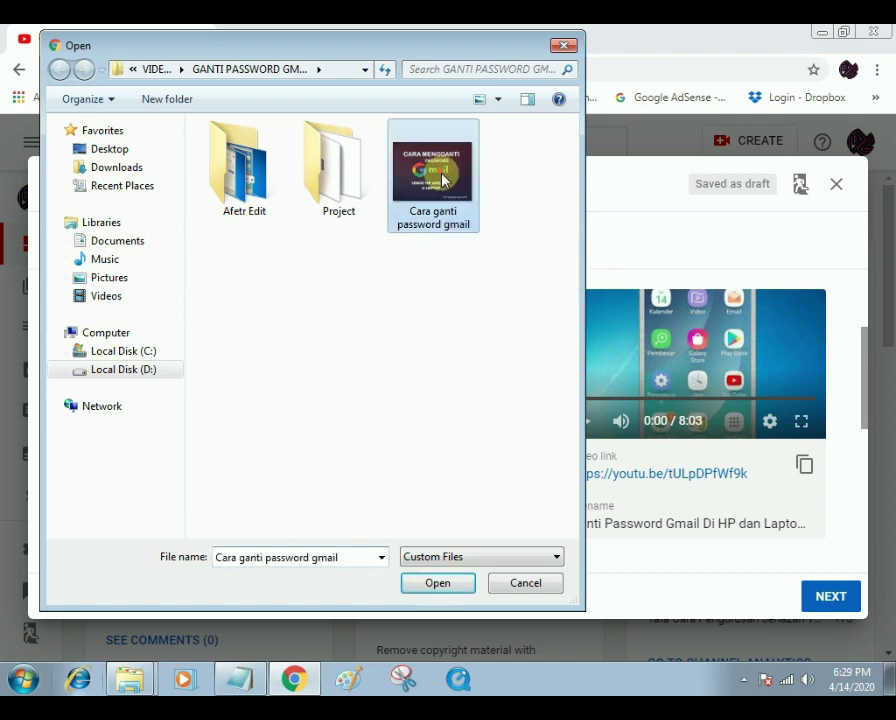
{"action": "left_click", "coordinate": [434, 586]}
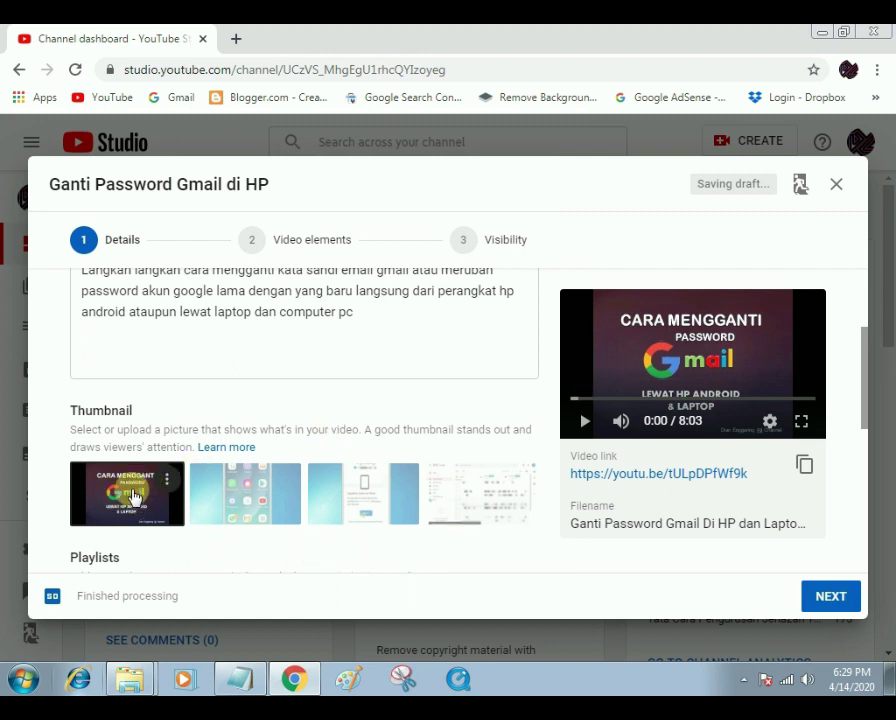
- Proceed to the Video elements stage and start adding an end screen
{"action": "left_click", "coordinate": [829, 600]}
{"action": "left_click", "coordinate": [830, 596]}
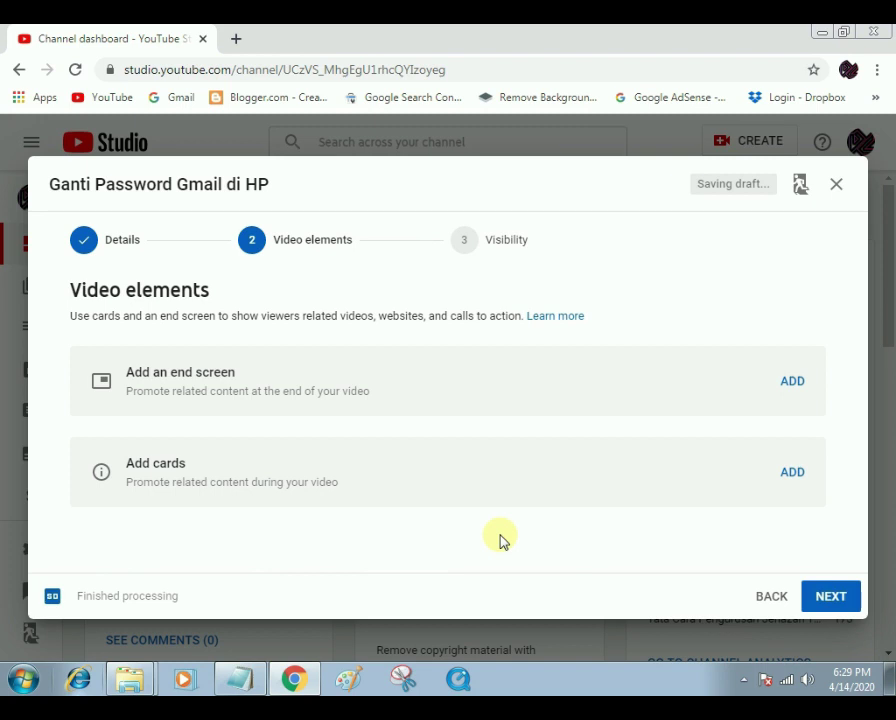
{"action": "left_click", "coordinate": [794, 384]}
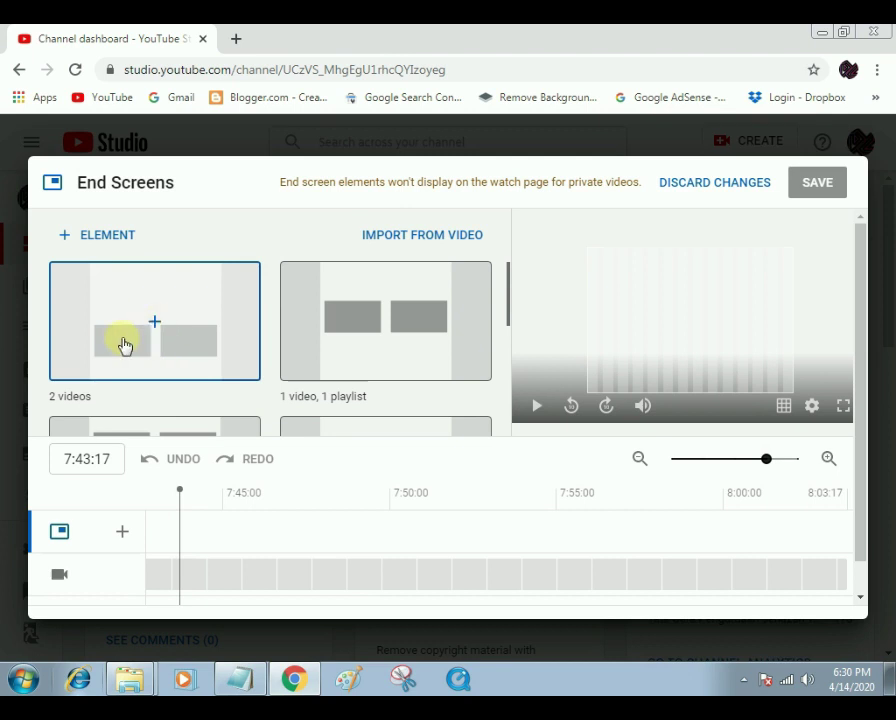
- Browse the end screen templates and apply the "2 videos" template
{"action": "scroll", "coordinate": [156, 366], "scroll_direction": "down", "scroll_amount": 3}
{"action": "scroll", "coordinate": [158, 368], "scroll_direction": "down", "scroll_amount": 2}
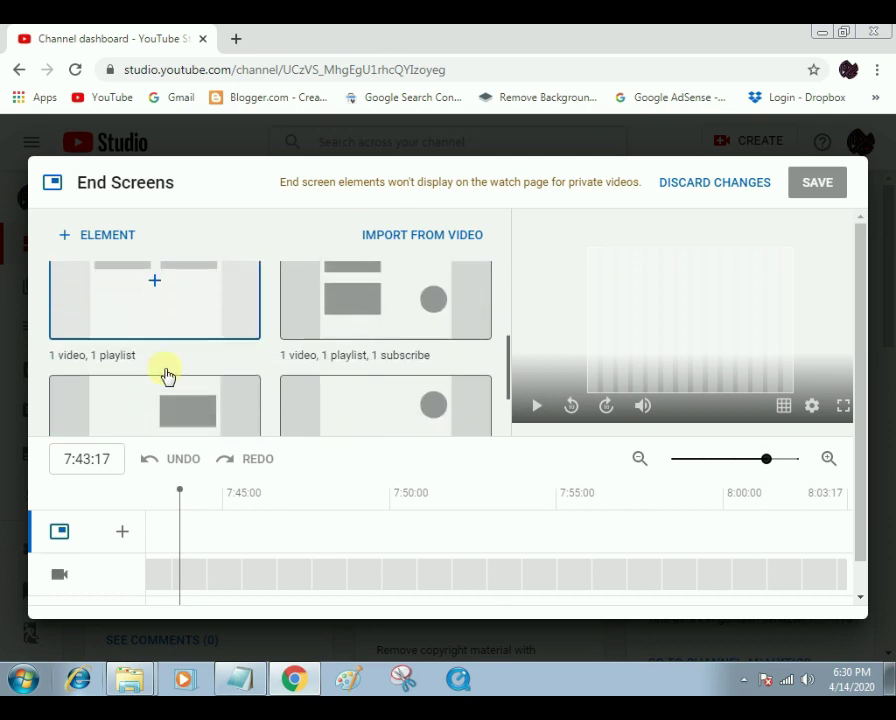
{"action": "scroll", "coordinate": [166, 376], "scroll_direction": "up", "scroll_amount": 5}
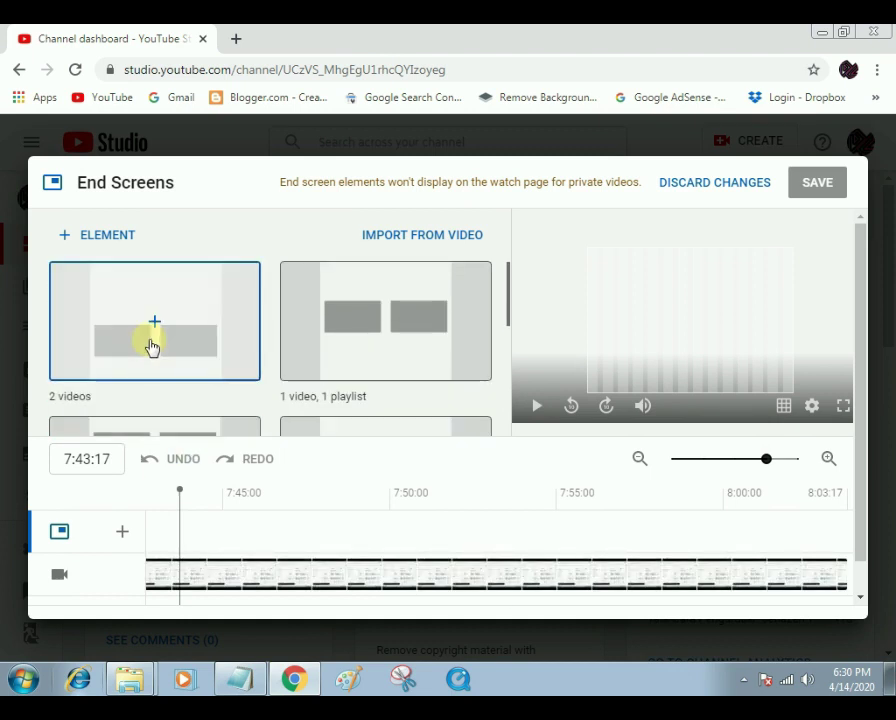
{"action": "scroll", "coordinate": [150, 344], "scroll_direction": "down", "scroll_amount": 2}
{"action": "scroll", "coordinate": [156, 356], "scroll_direction": "up", "scroll_amount": 2}
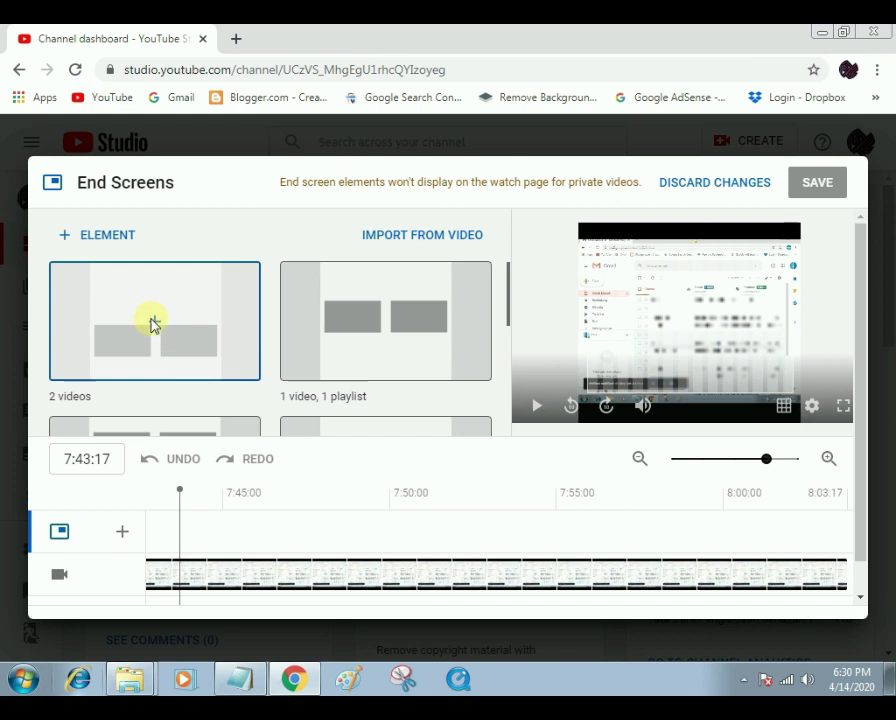
{"action": "left_click", "coordinate": [152, 323]}
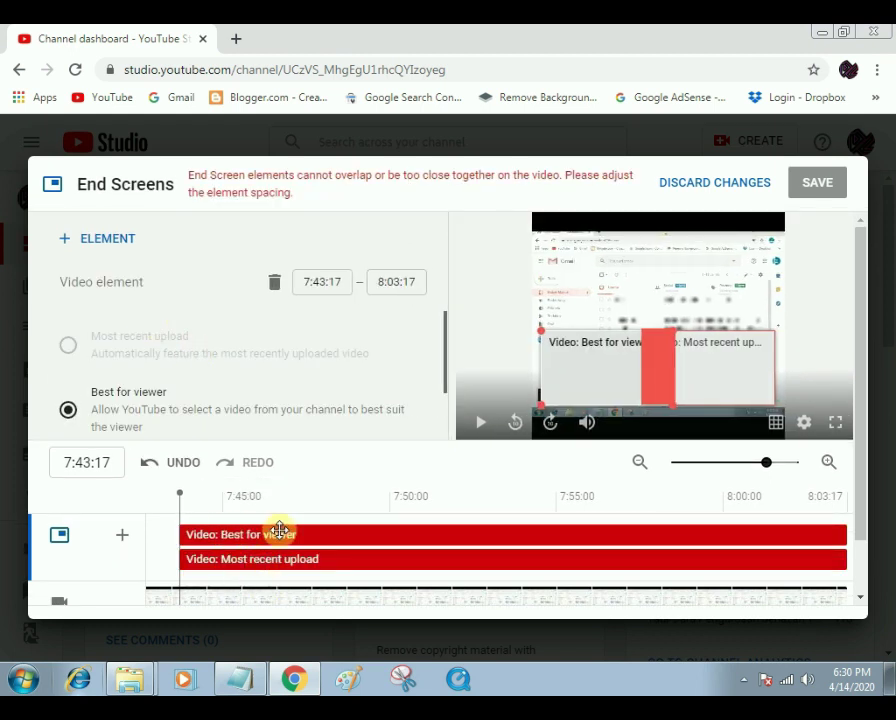
- Delete the "Best for viewer" video element and move the remaining element to the upper right of the video frame
{"action": "left_click", "coordinate": [276, 286]}
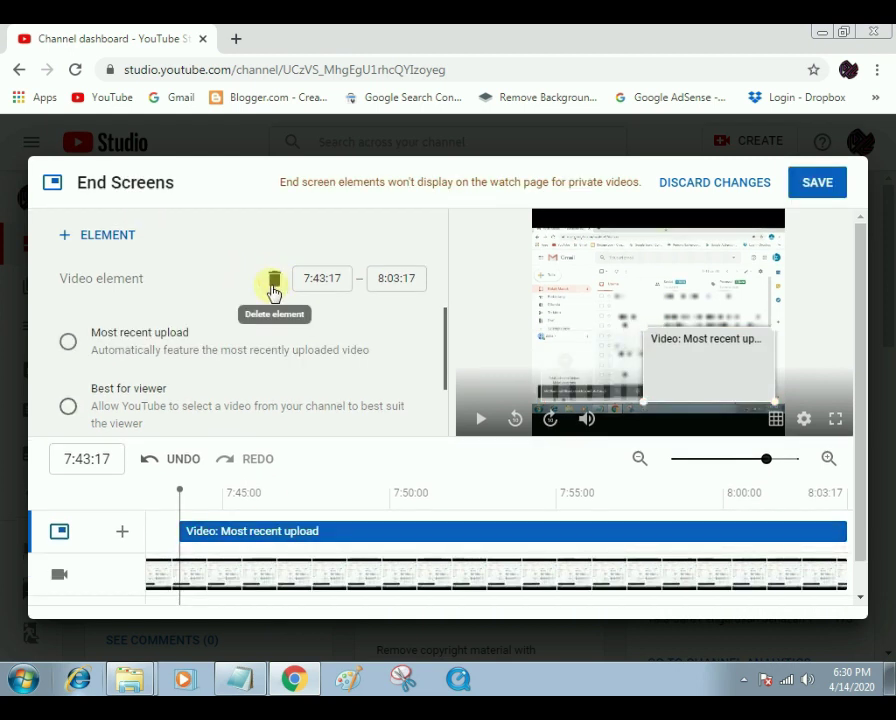
{"action": "left_click", "coordinate": [711, 373]}
{"action": "left_click_drag", "start_coordinate": [711, 373], "coordinate": [713, 284]}
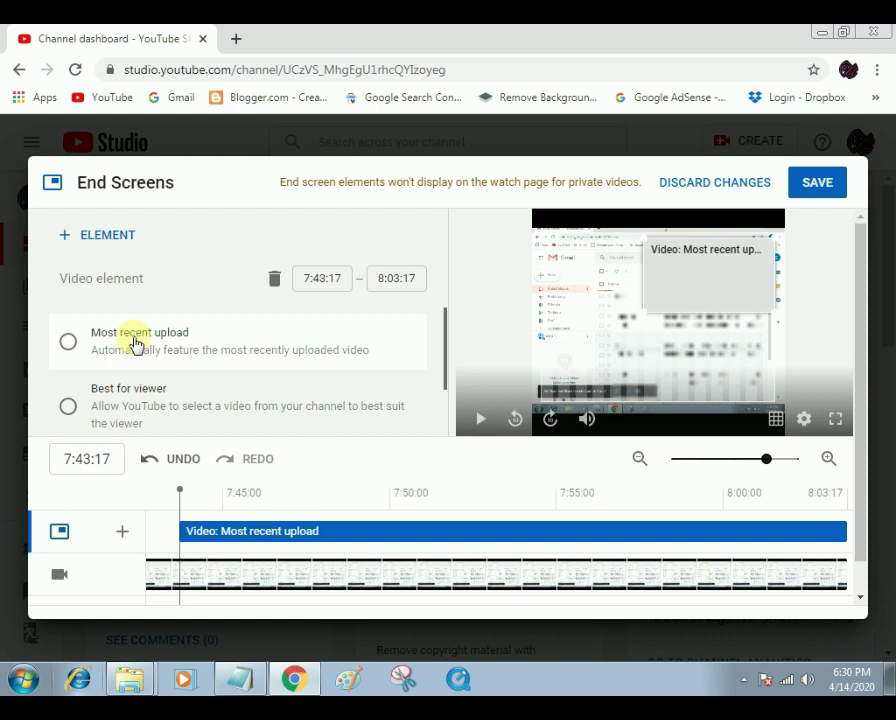
- Try the Most recent upload and Best for viewer options on the remaining video element
{"action": "left_click", "coordinate": [67, 342]}
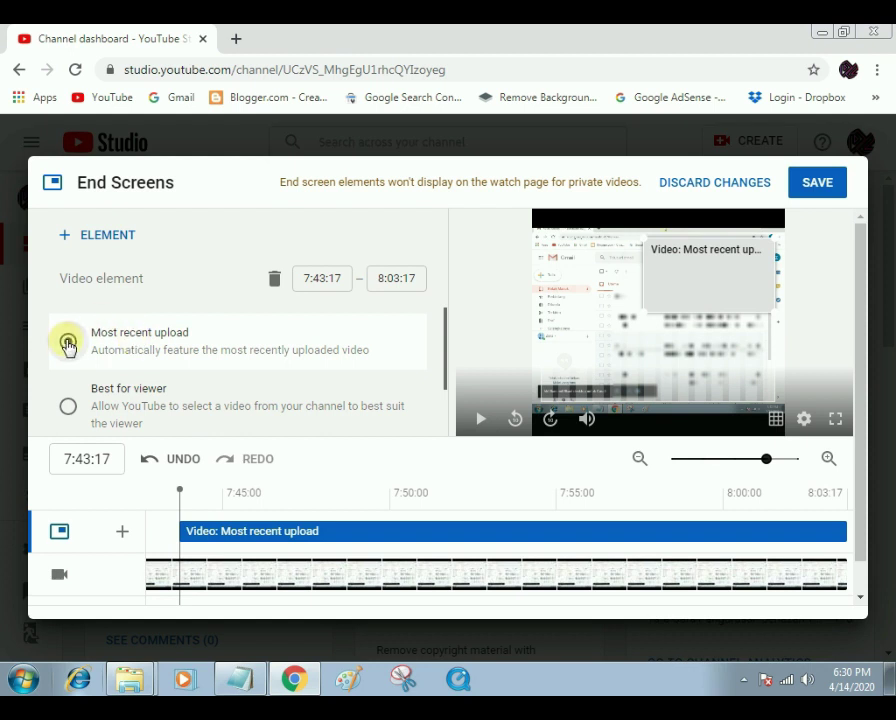
{"action": "left_click", "coordinate": [67, 407]}
- Make the video element feature the specific channel video "Buat Akun Google Lewat HP Android dan Laptop"
{"action": "scroll", "coordinate": [176, 372], "scroll_direction": "down", "scroll_amount": 1}
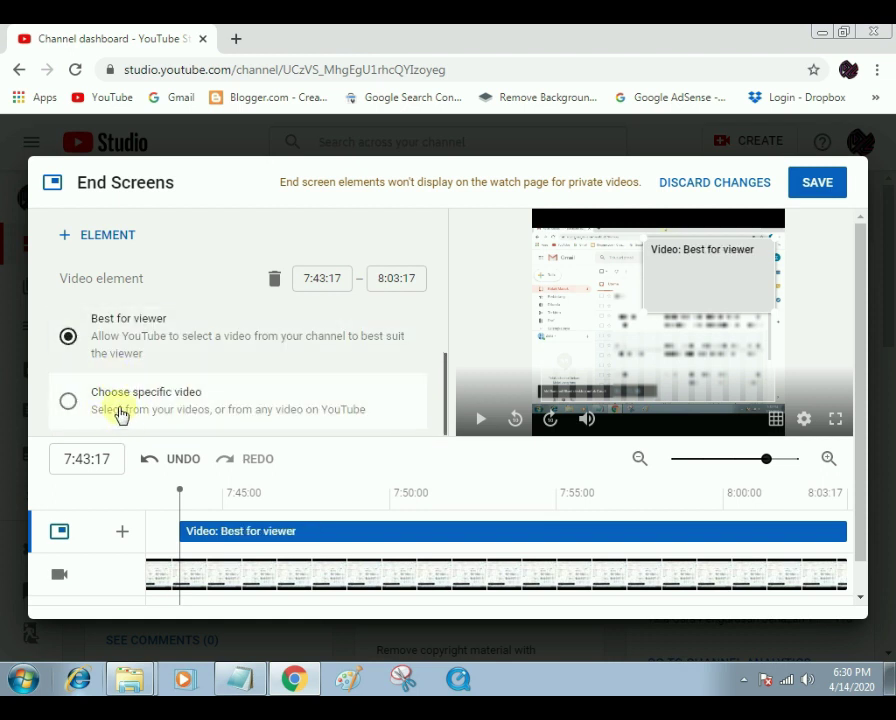
{"action": "left_click", "coordinate": [68, 403]}
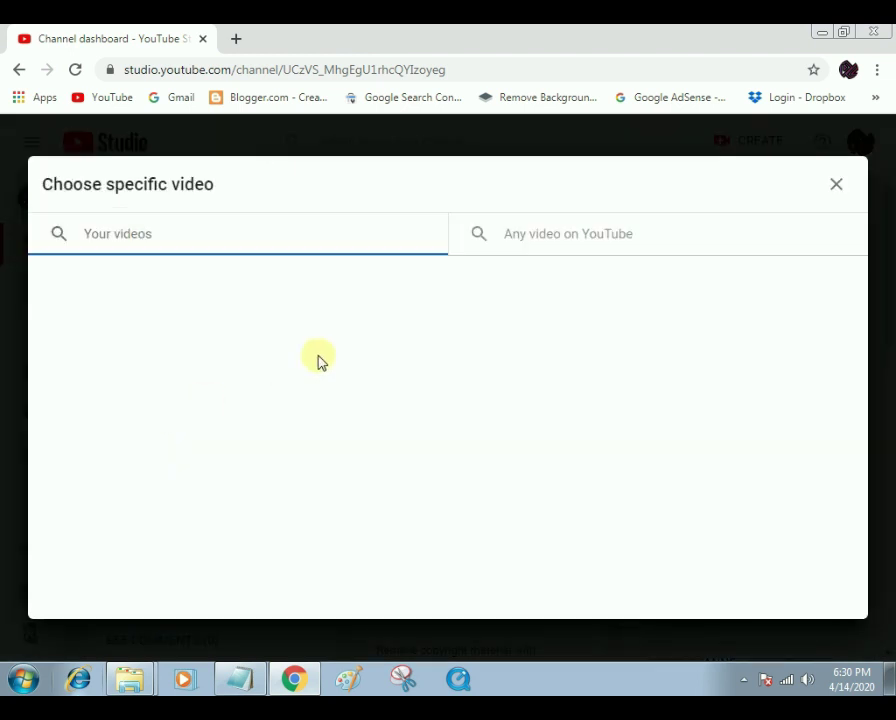
{"action": "left_click", "coordinate": [573, 236]}
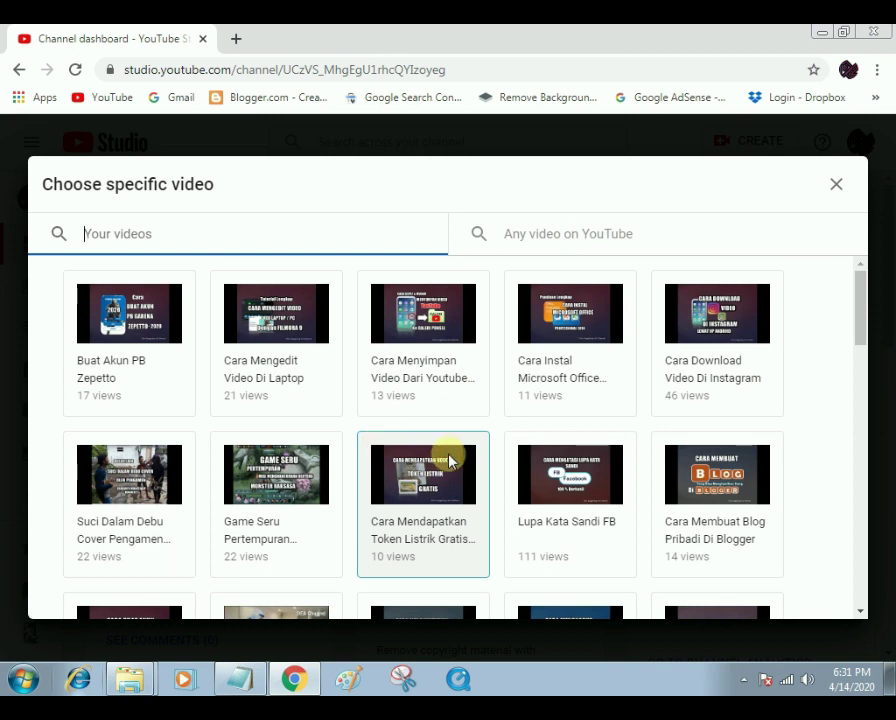
{"action": "scroll", "coordinate": [848, 368], "scroll_direction": "down", "scroll_amount": 1}
{"action": "scroll", "coordinate": [594, 462], "scroll_direction": "down", "scroll_amount": 1}
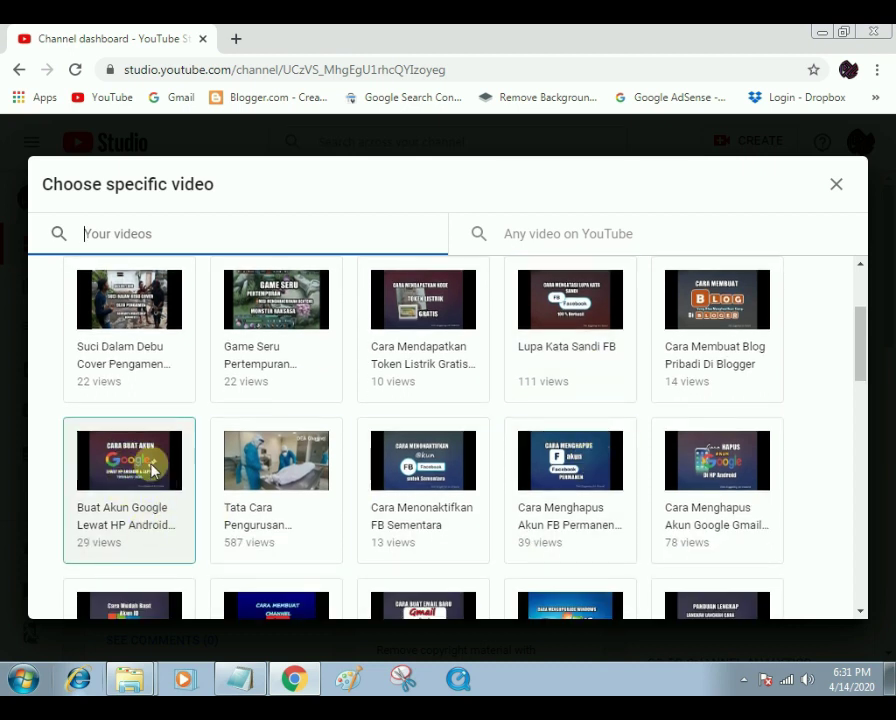
{"action": "left_click", "coordinate": [153, 470]}
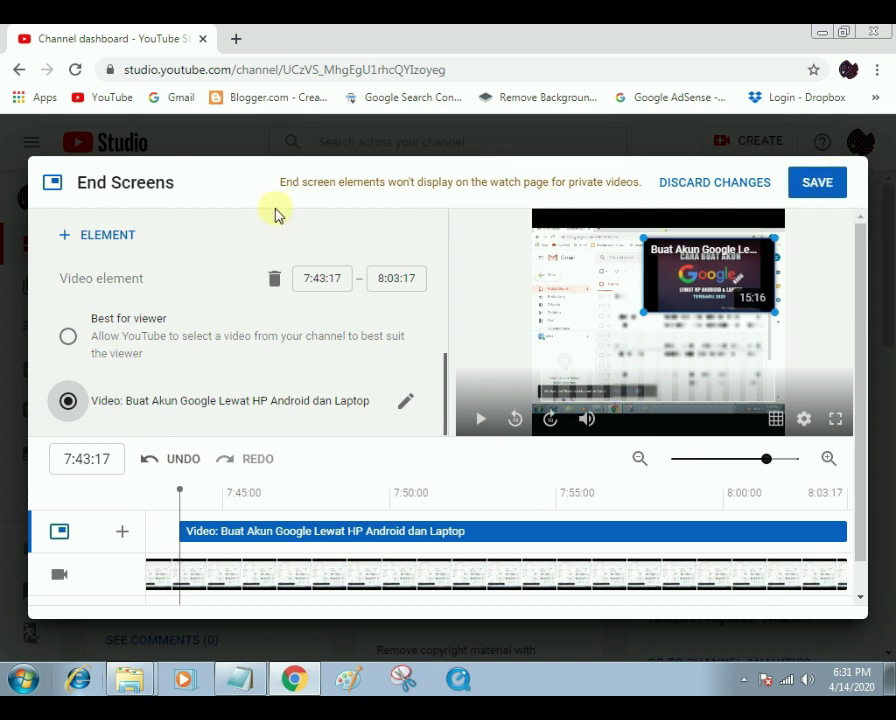
- Add a second video element featuring the most recent upload to the end screen and review its options
{"action": "left_click", "coordinate": [68, 236]}
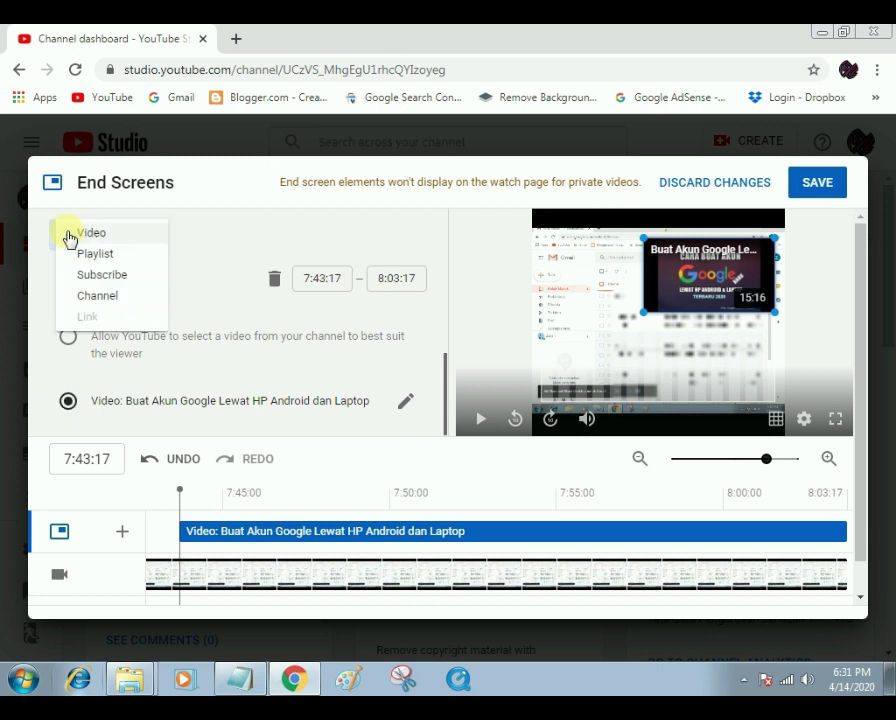
{"action": "left_click", "coordinate": [80, 236]}
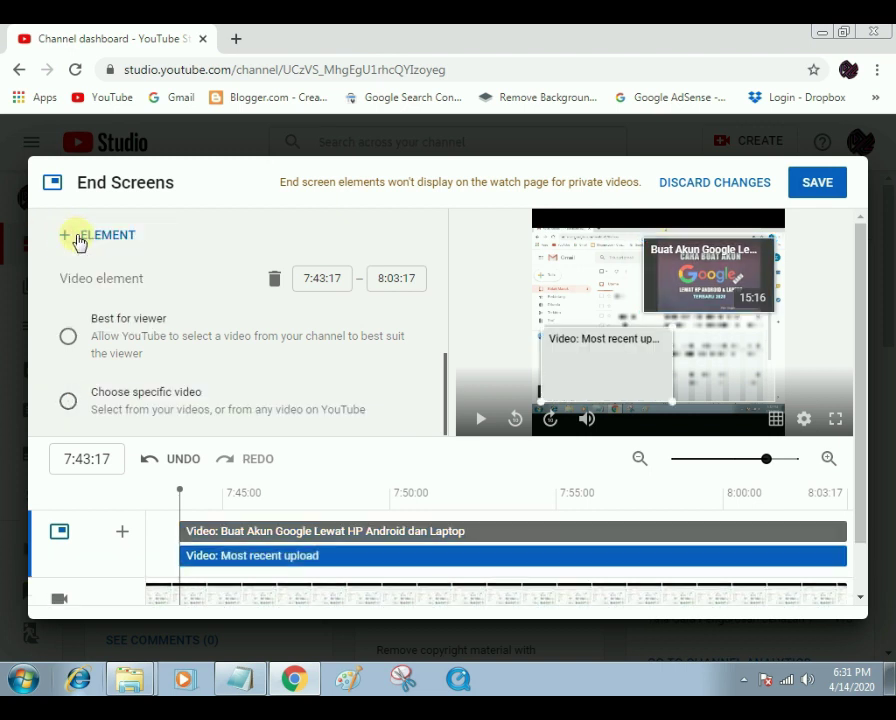
{"action": "scroll", "coordinate": [150, 443], "scroll_direction": "down", "scroll_amount": 1}
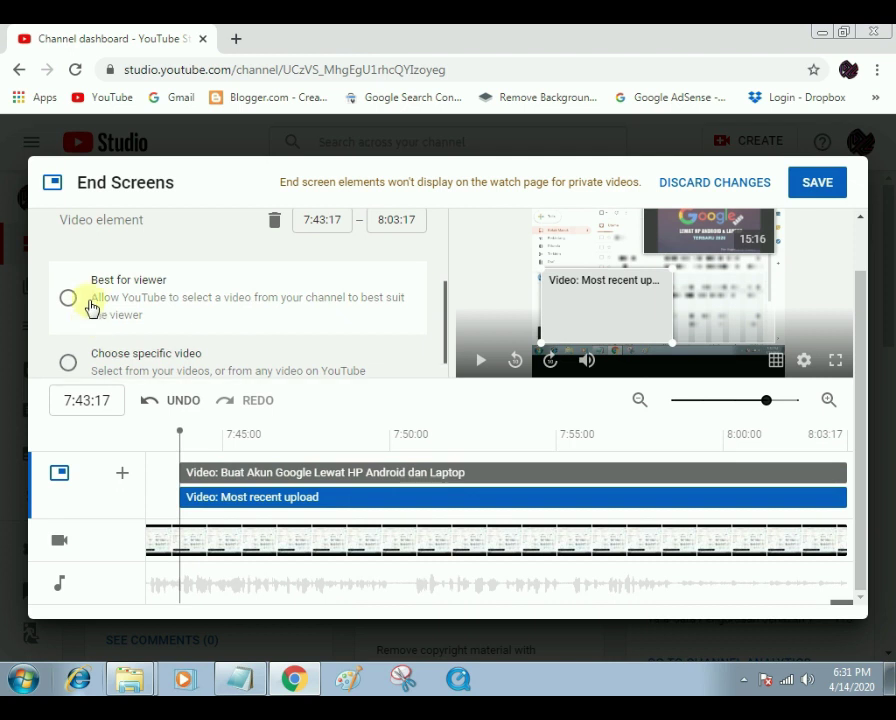
{"action": "scroll", "coordinate": [88, 306], "scroll_direction": "up", "scroll_amount": 1}
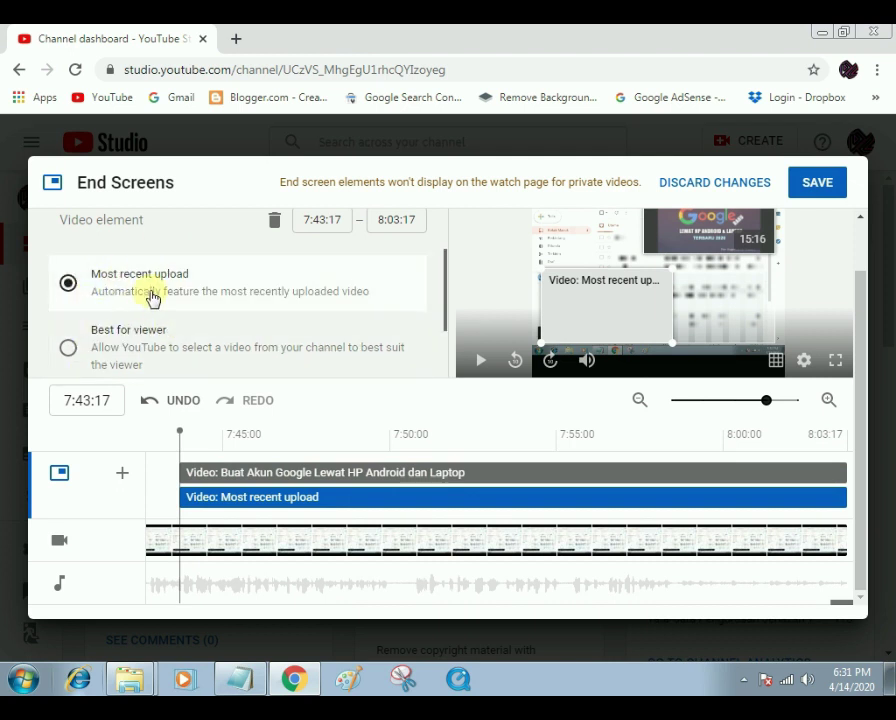
- Make the second video element feature the specific channel video "Cara Menghapus Akun Google Gmail Di HP Android"
{"action": "scroll", "coordinate": [150, 297], "scroll_direction": "down", "scroll_amount": 1}
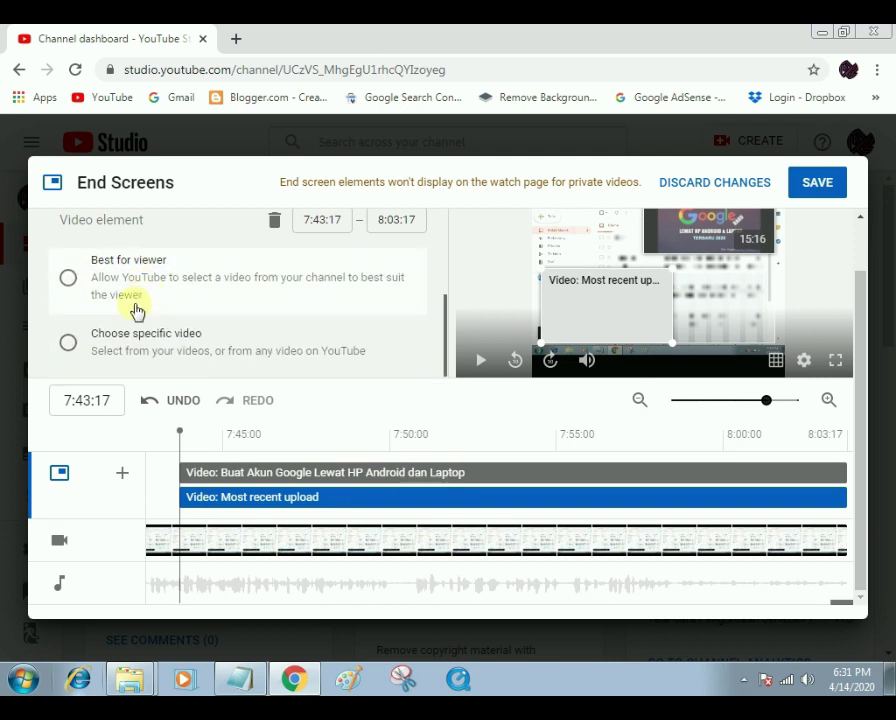
{"action": "left_click", "coordinate": [67, 346]}
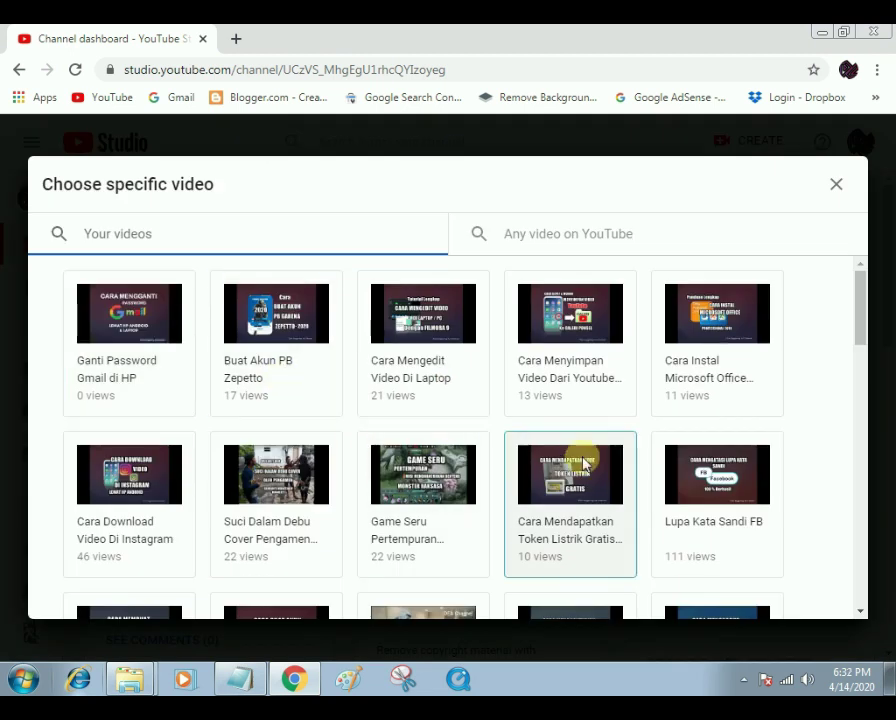
{"action": "scroll", "coordinate": [404, 399], "scroll_direction": "down", "scroll_amount": 2}
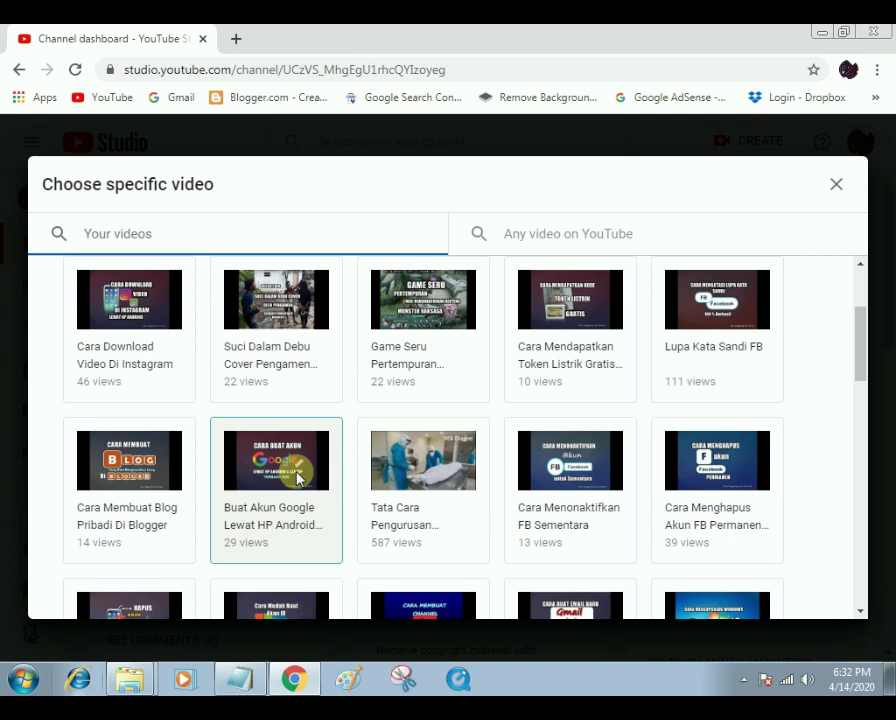
{"action": "scroll", "coordinate": [296, 478], "scroll_direction": "down", "scroll_amount": 2}
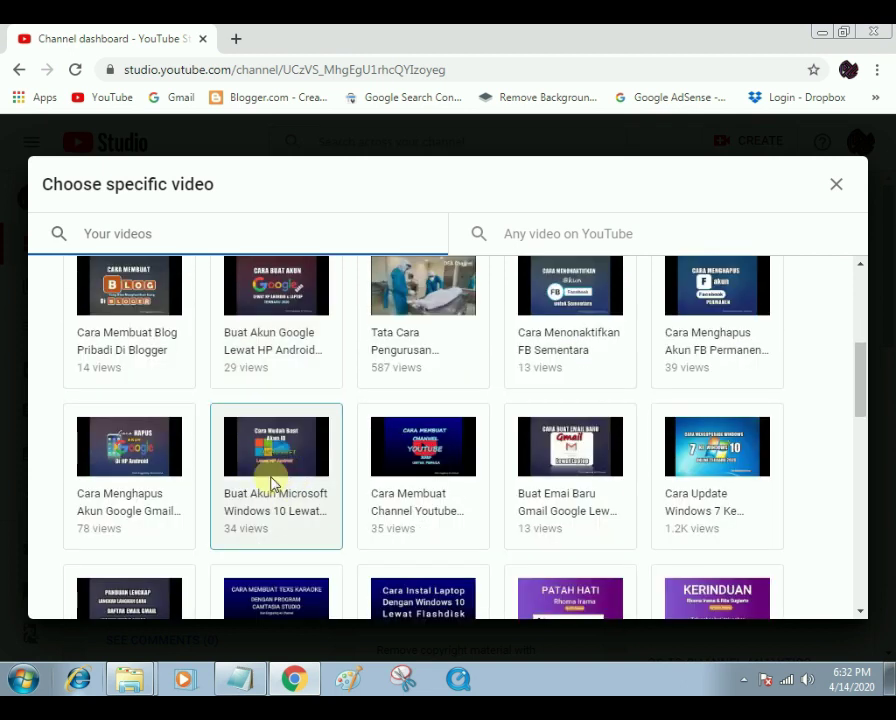
{"action": "left_click", "coordinate": [100, 445]}
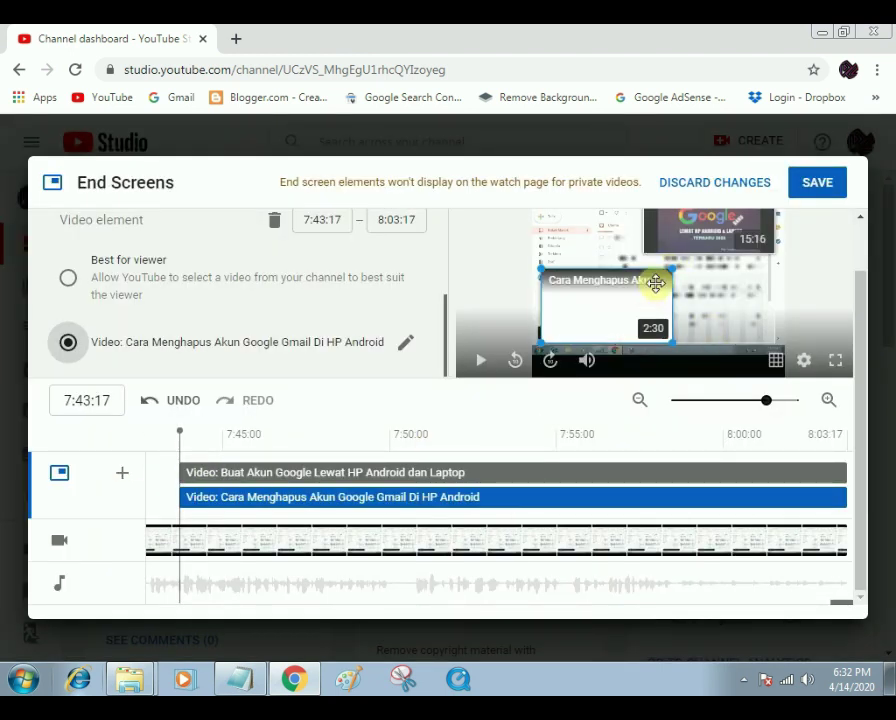
- Move the second video element directly below the first one in the video frame and save the end screen
{"action": "left_click_drag", "start_coordinate": [620, 309], "coordinate": [723, 309]}
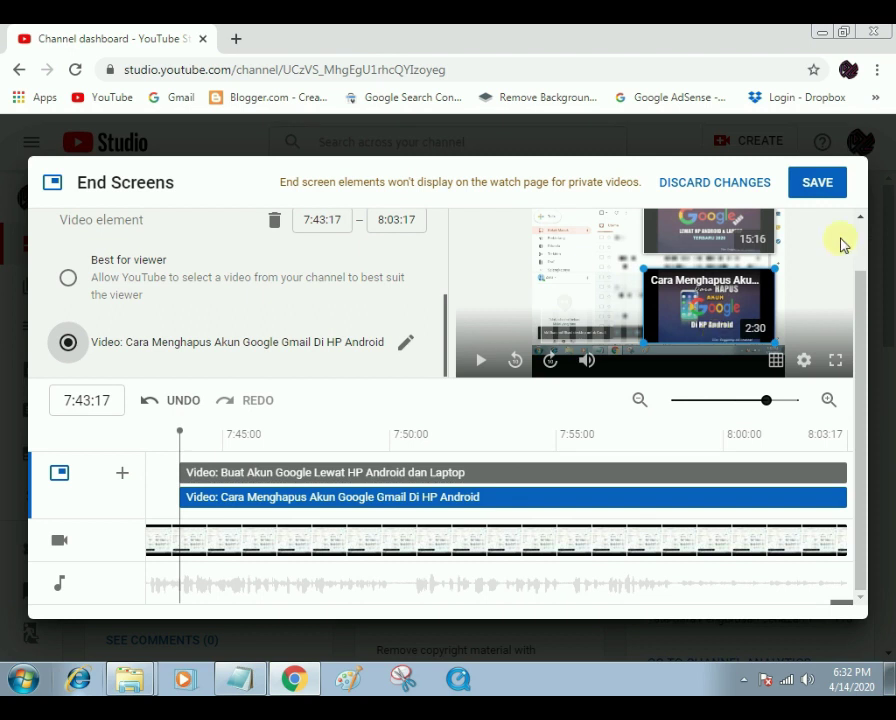
{"action": "left_click", "coordinate": [812, 188]}
{"action": "left_click", "coordinate": [827, 188]}
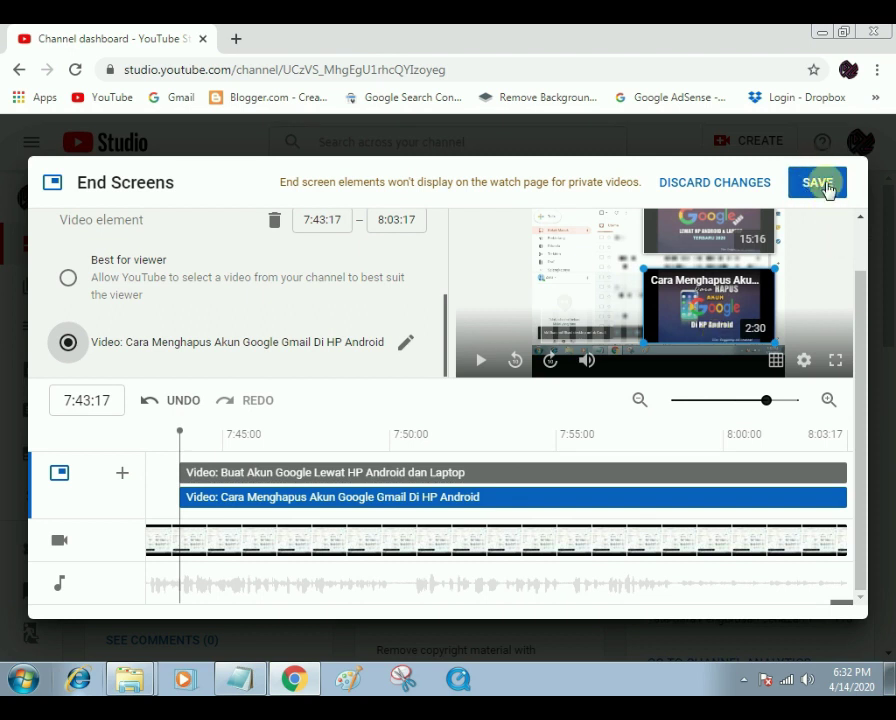
{"action": "left_click", "coordinate": [820, 188]}
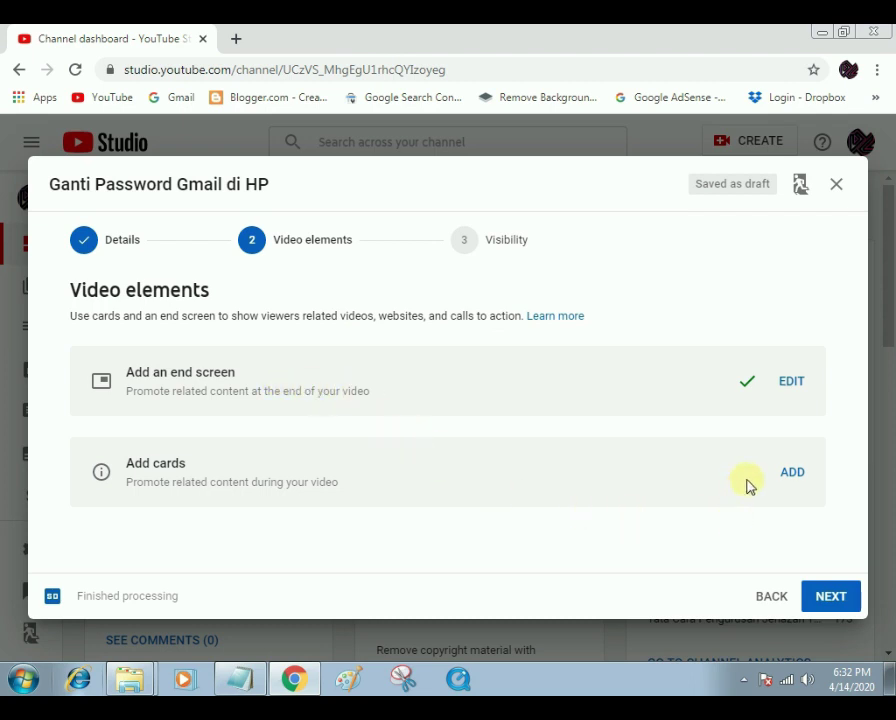
- Open the cards editor for the video, pause the preview at 0:03 and review the available card types
{"action": "left_click", "coordinate": [797, 474]}
{"action": "left_click", "coordinate": [795, 482]}
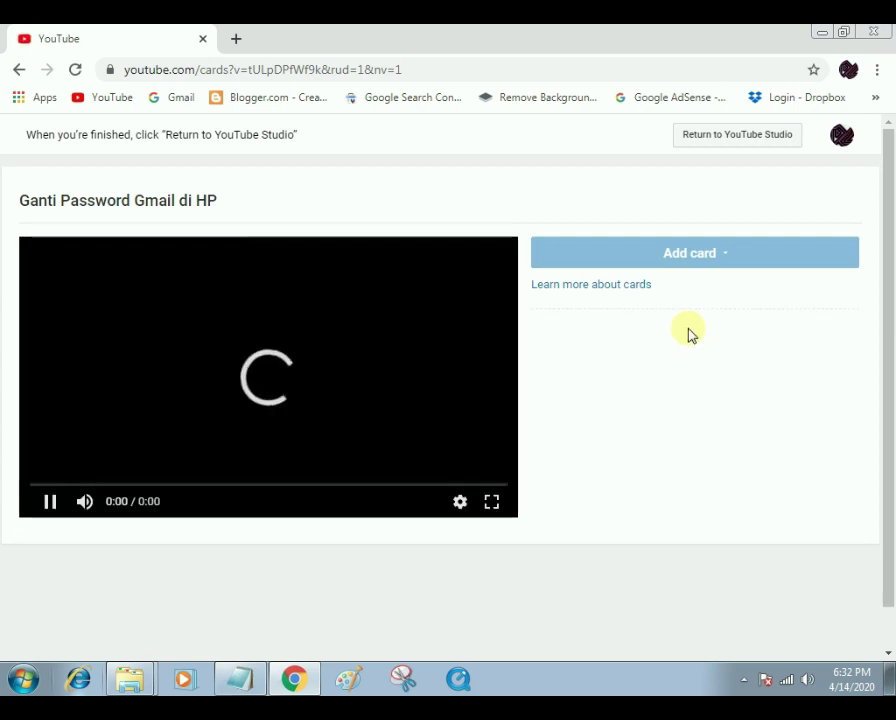
{"action": "left_click", "coordinate": [704, 257]}
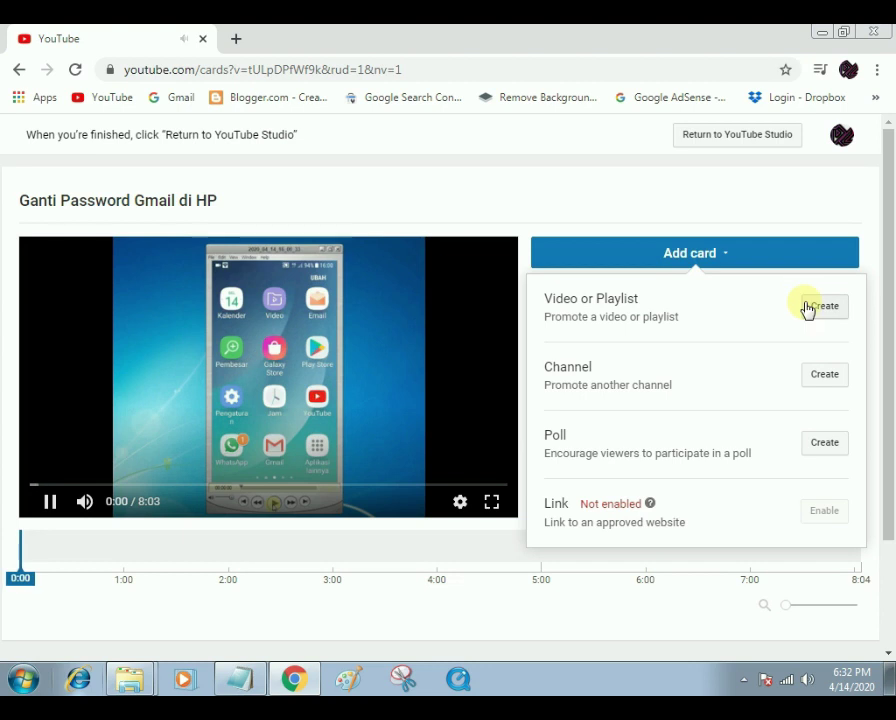
{"action": "left_click", "coordinate": [50, 503]}
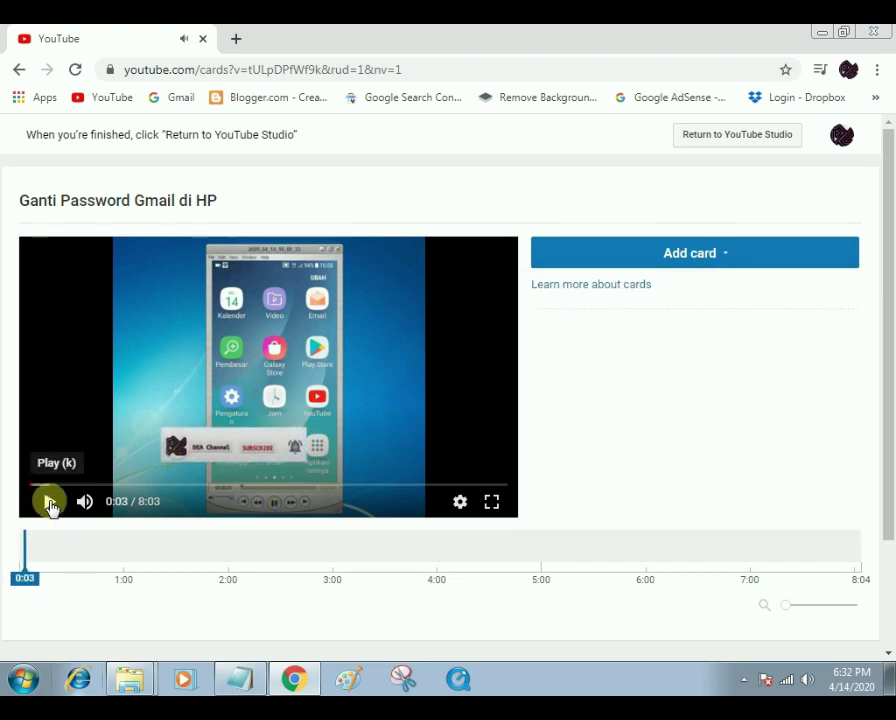
{"action": "left_click", "coordinate": [708, 256]}
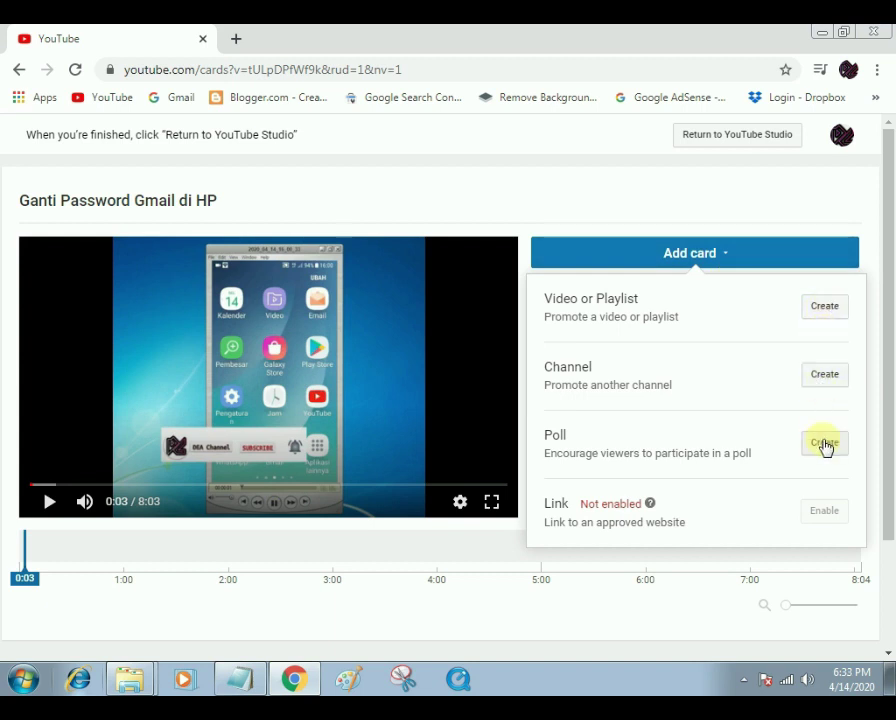
{"action": "scroll", "coordinate": [820, 400], "scroll_direction": "down", "scroll_amount": 2}
{"action": "scroll", "coordinate": [818, 350], "scroll_direction": "up", "scroll_amount": 2}
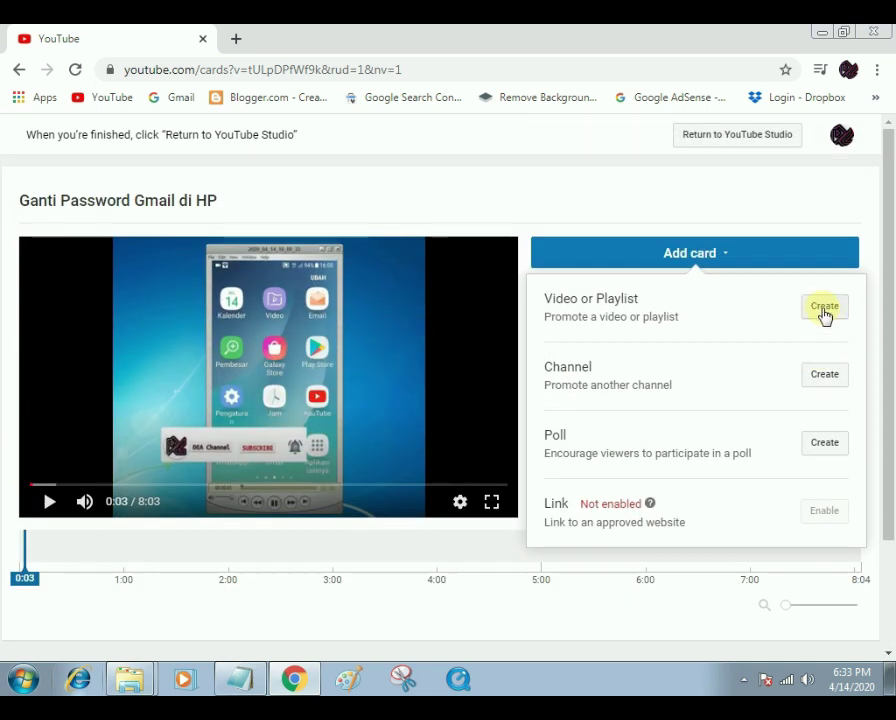
- Create a video card linking to the upload "Buat Akun Google Lewat HP Android dan Laptop" and return to YouTube Studio
{"action": "left_click", "coordinate": [824, 307]}
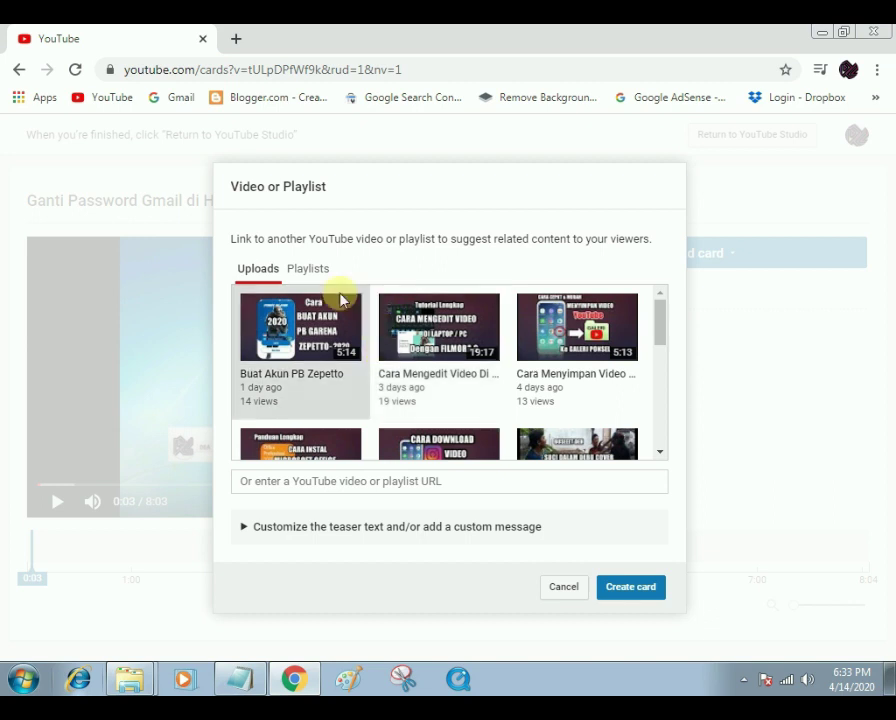
{"action": "left_click", "coordinate": [314, 275]}
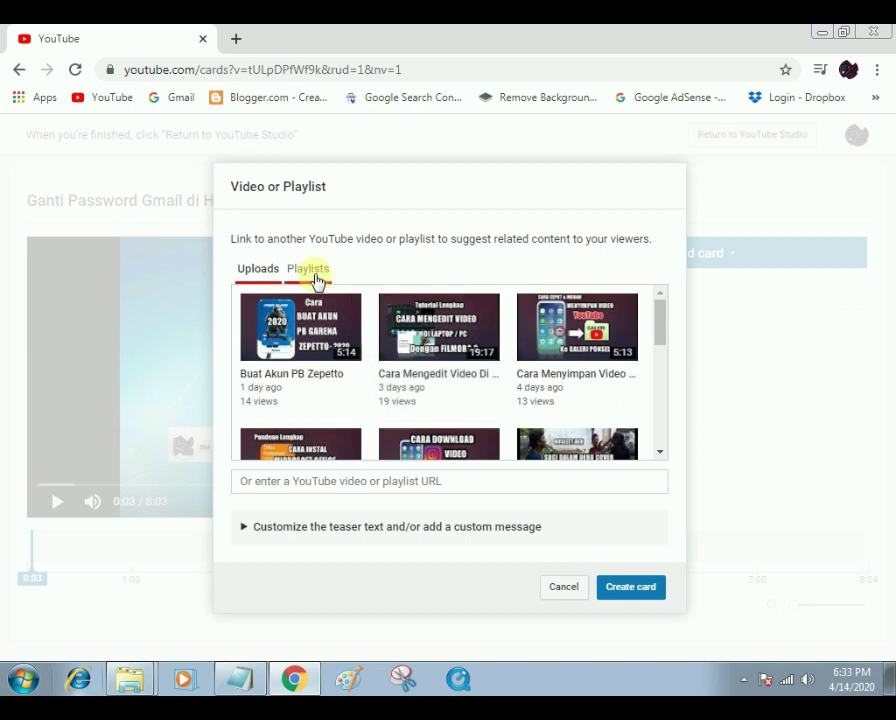
{"action": "scroll", "coordinate": [580, 344], "scroll_direction": "down", "scroll_amount": 1}
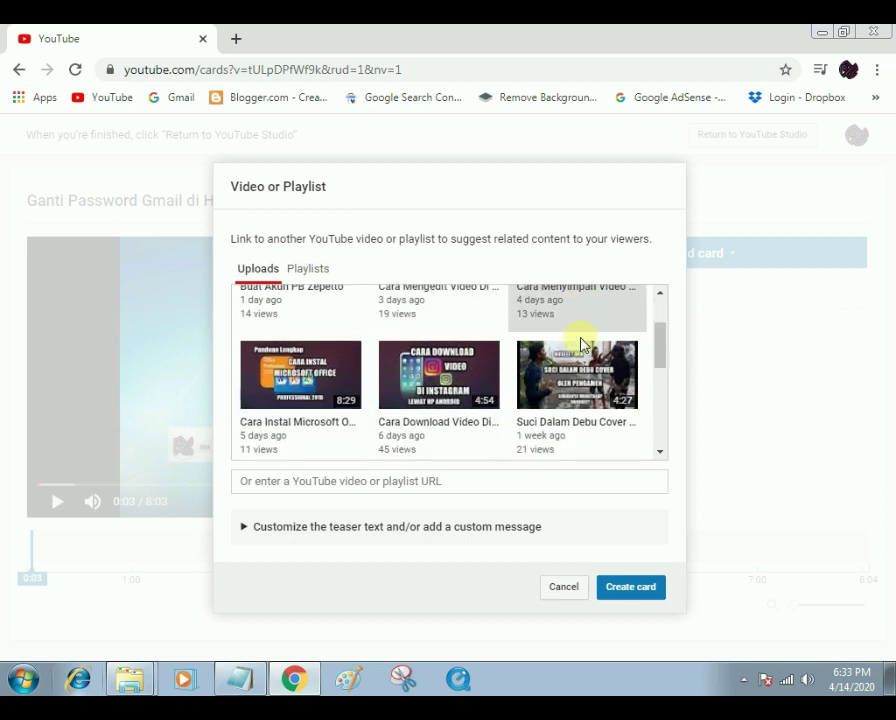
{"action": "scroll", "coordinate": [440, 356], "scroll_direction": "down", "scroll_amount": 2}
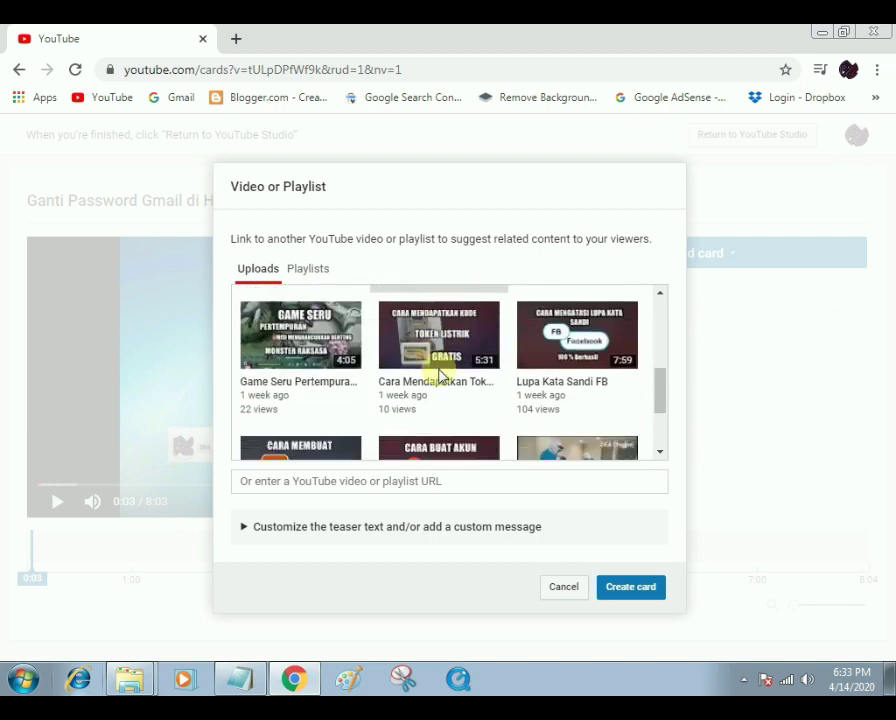
{"action": "scroll", "coordinate": [540, 392], "scroll_direction": "down", "scroll_amount": 2}
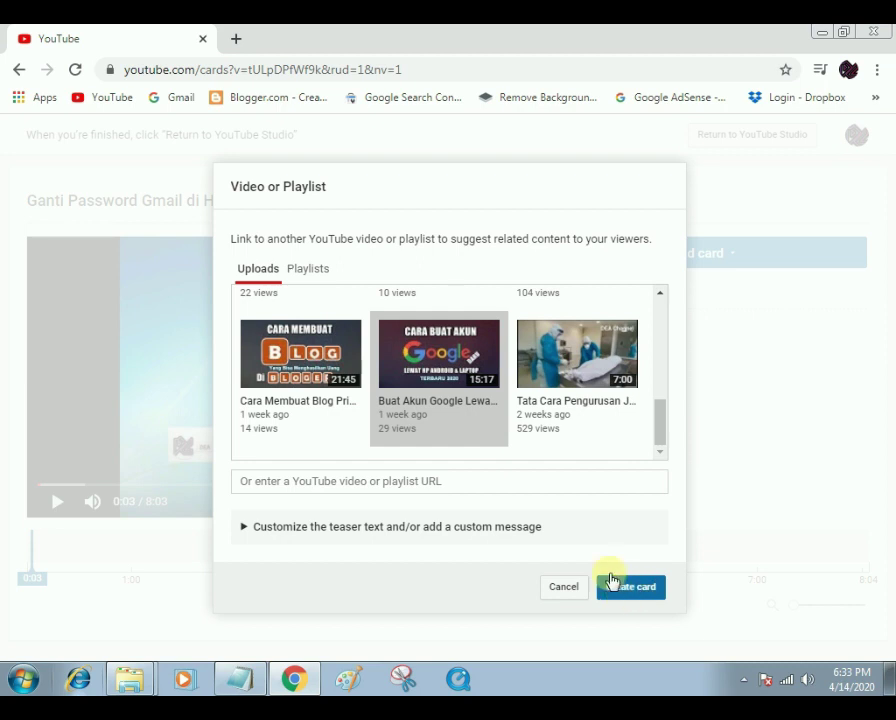
{"action": "scroll", "coordinate": [467, 405], "scroll_direction": "up", "scroll_amount": 2}
{"action": "scroll", "coordinate": [467, 405], "scroll_direction": "up", "scroll_amount": 1}
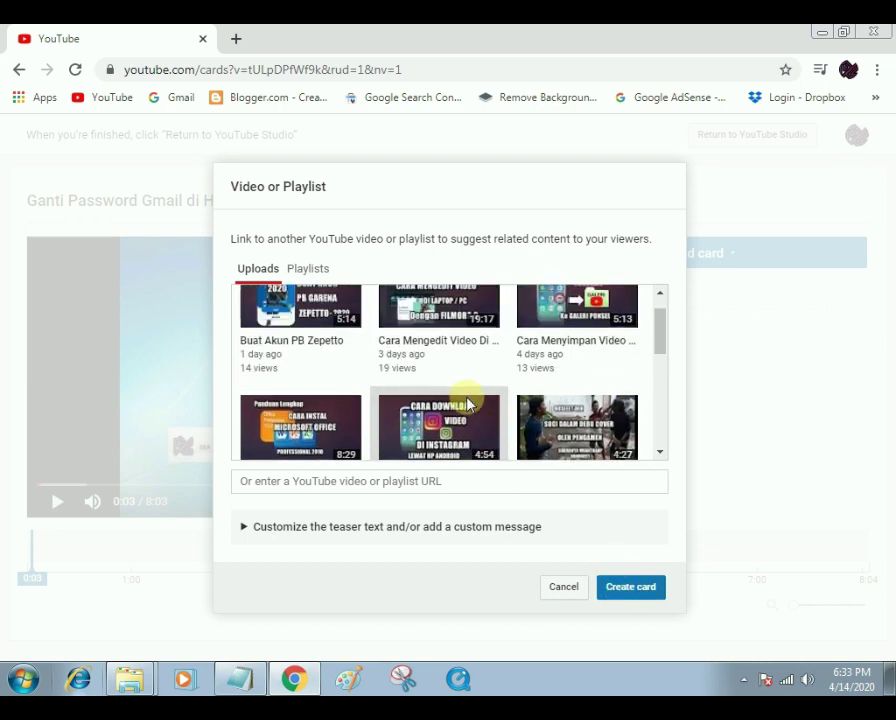
{"action": "scroll", "coordinate": [600, 385], "scroll_direction": "down", "scroll_amount": 2}
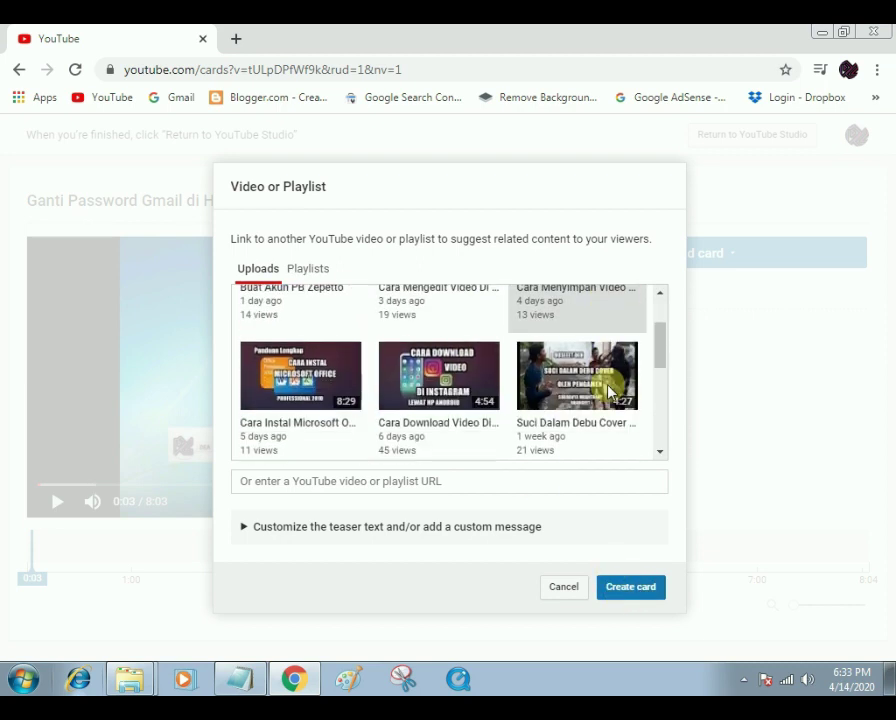
{"action": "scroll", "coordinate": [608, 390], "scroll_direction": "down", "scroll_amount": 4}
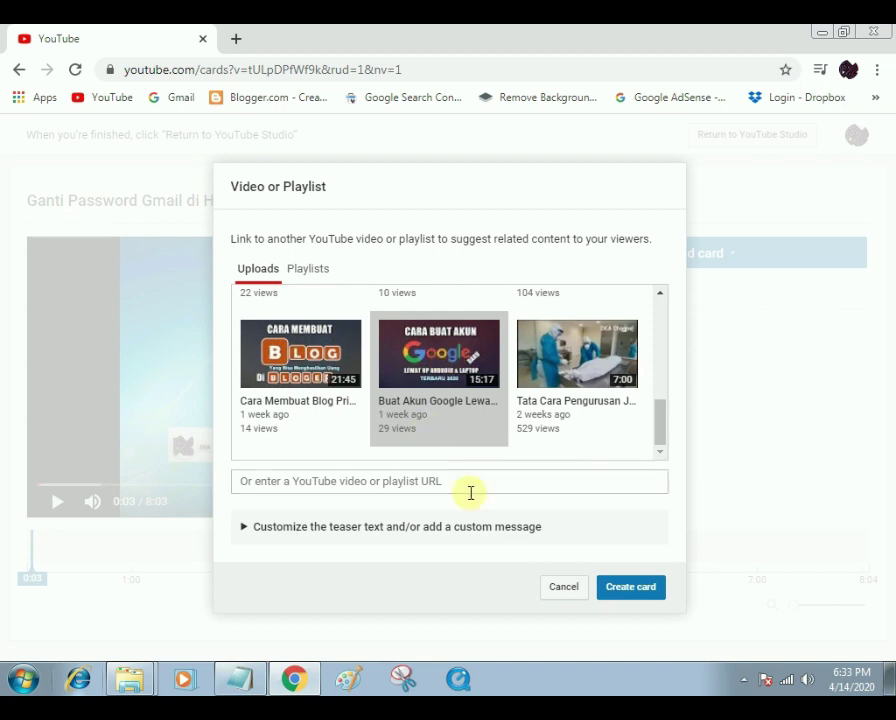
{"action": "left_click", "coordinate": [624, 590]}
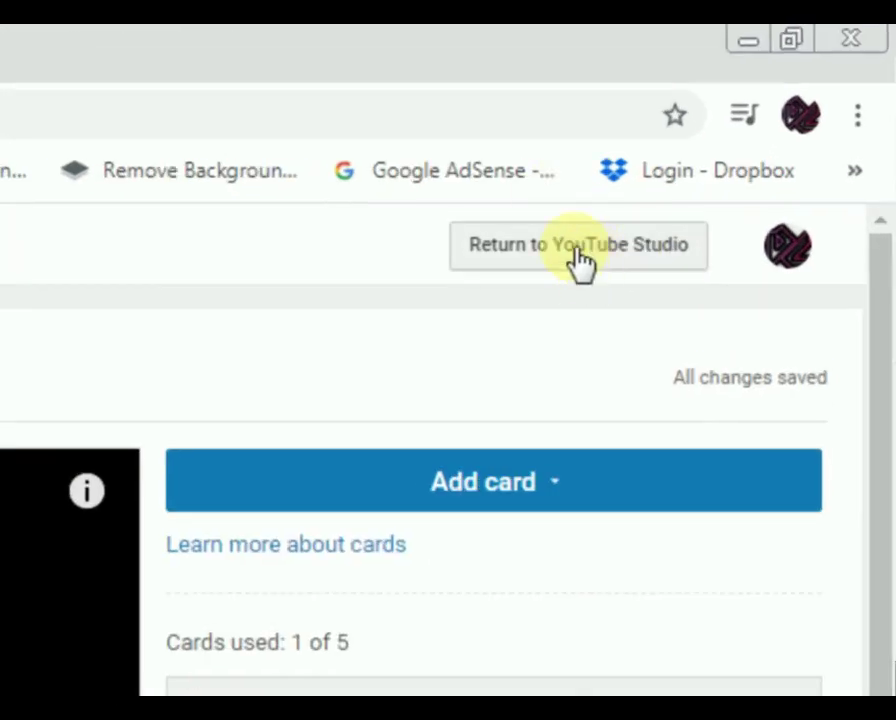
{"action": "left_click", "coordinate": [580, 258]}
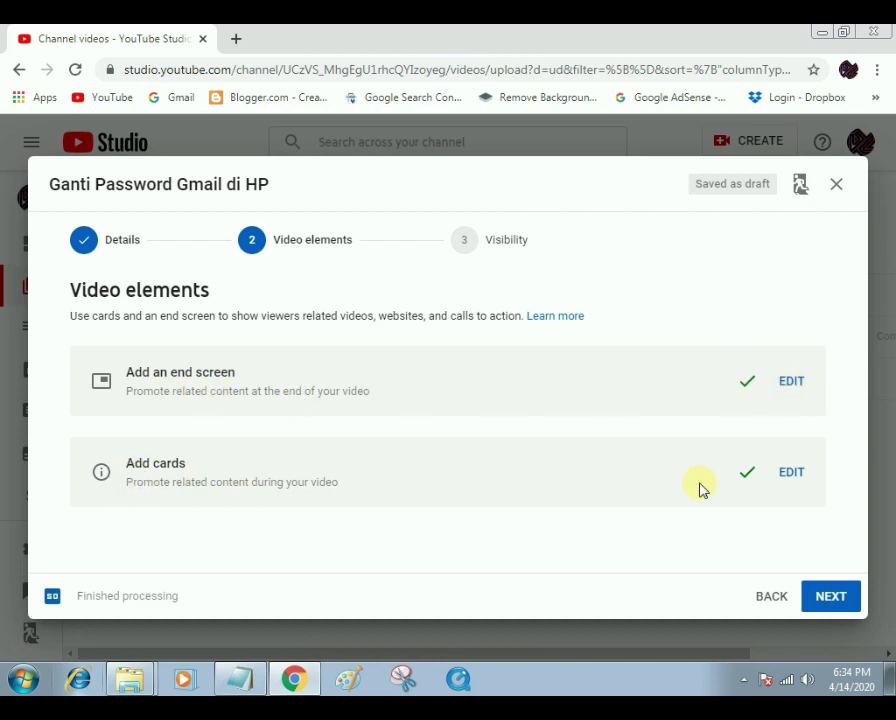
- Publish the video with Public visibility, look through the link-sharing options and close the sharing dialog
{"action": "left_click", "coordinate": [835, 600]}
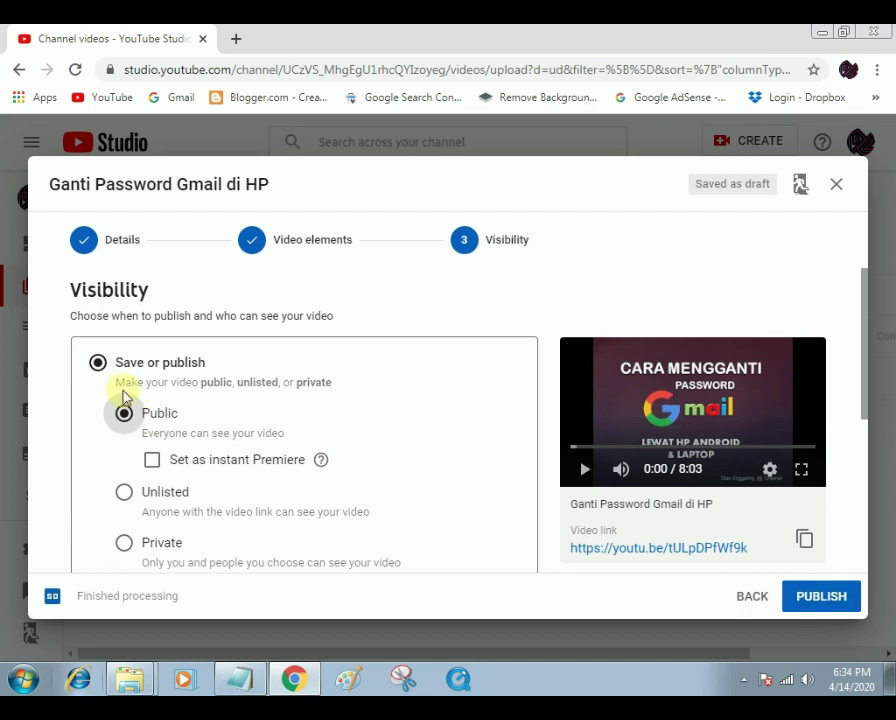
{"action": "scroll", "coordinate": [176, 428], "scroll_direction": "down", "scroll_amount": 3}
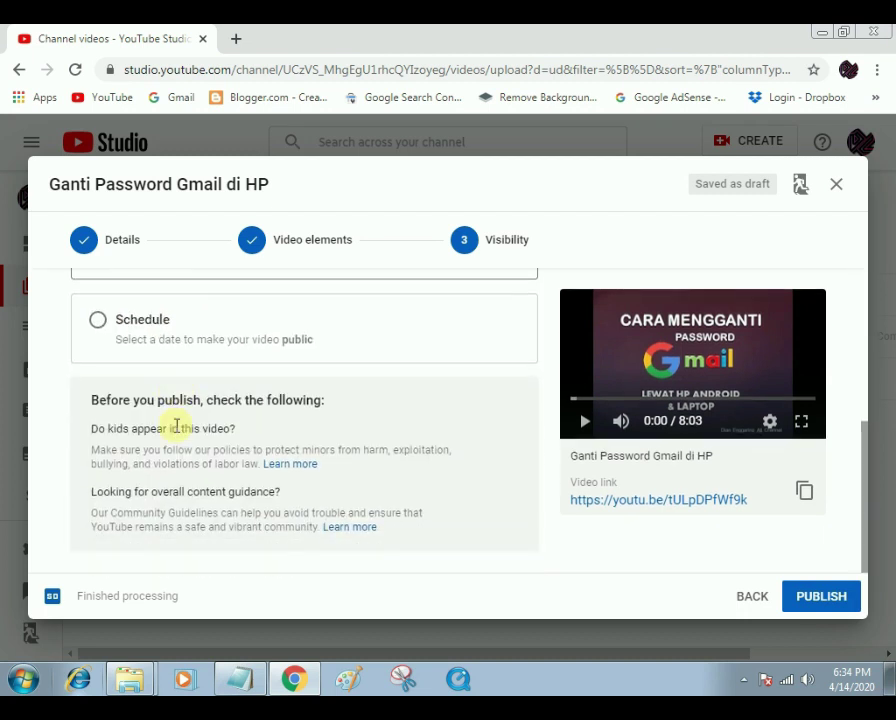
{"action": "scroll", "coordinate": [176, 428], "scroll_direction": "up", "scroll_amount": 3}
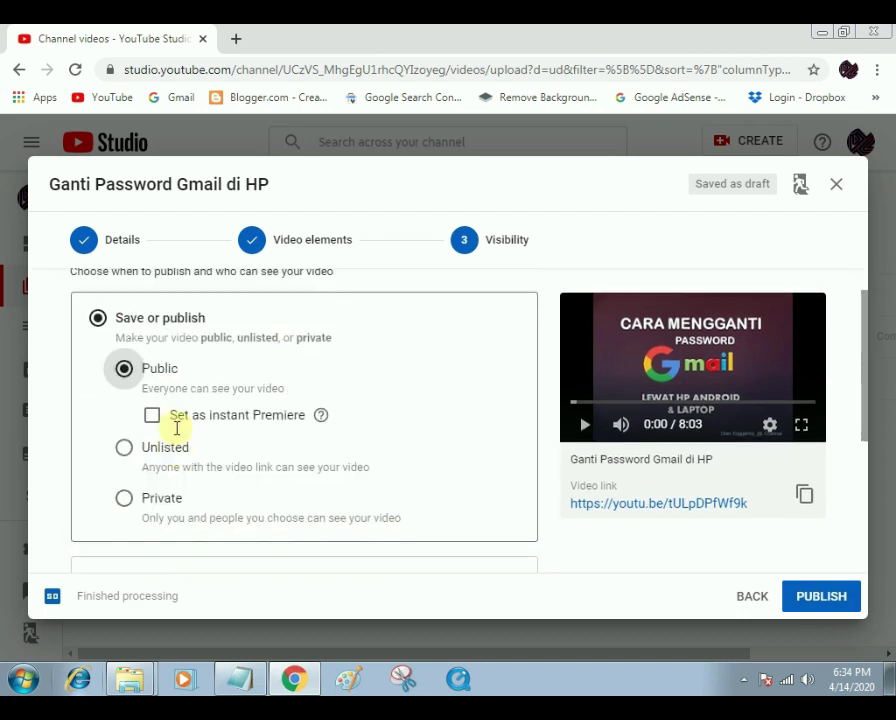
{"action": "scroll", "coordinate": [176, 428], "scroll_direction": "up", "scroll_amount": 1}
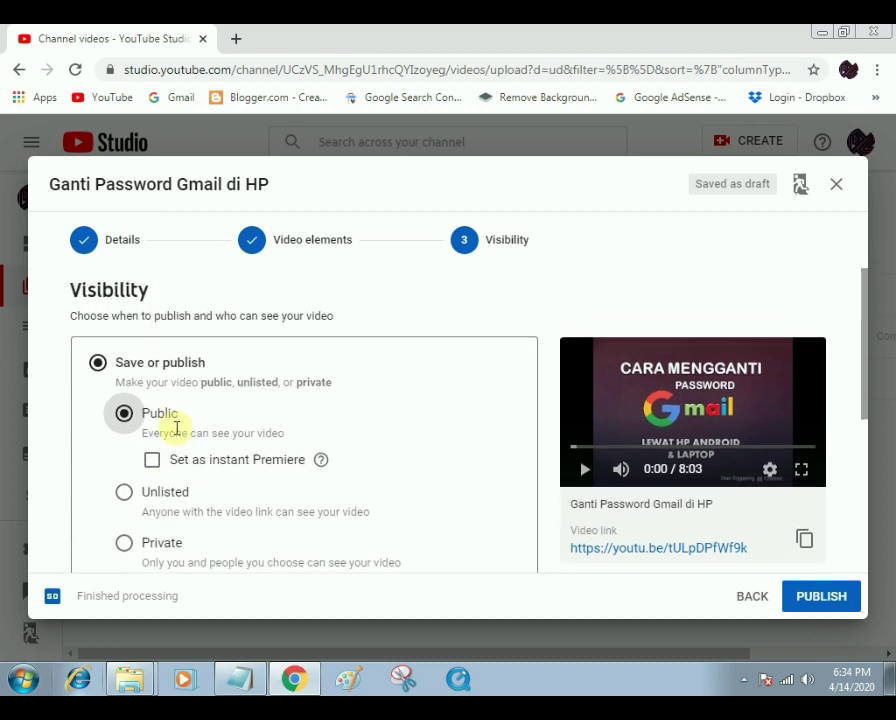
{"action": "scroll", "coordinate": [200, 440], "scroll_direction": "down", "scroll_amount": 4}
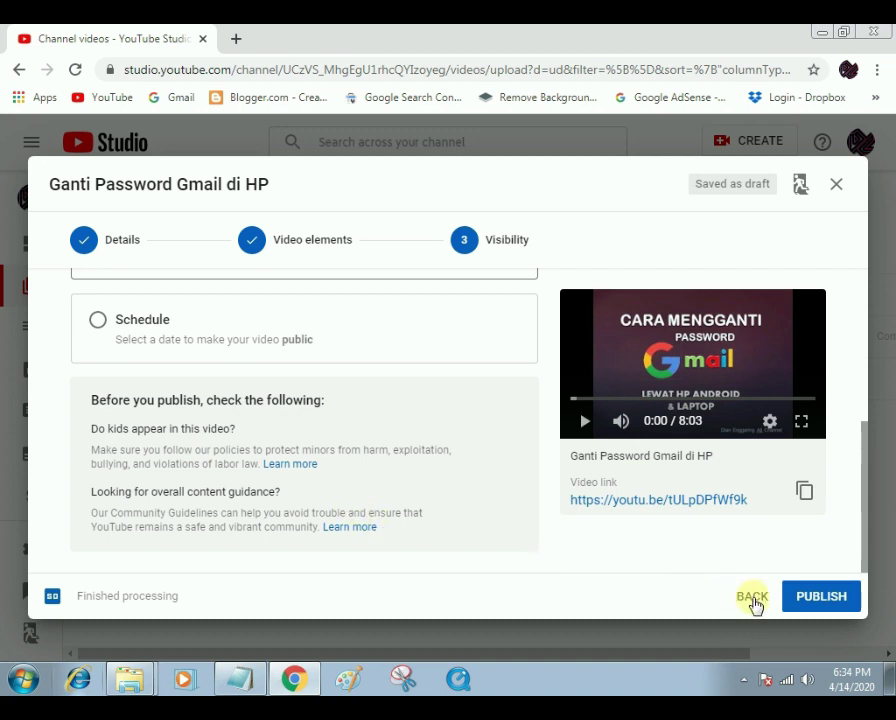
{"action": "left_click", "coordinate": [820, 597]}
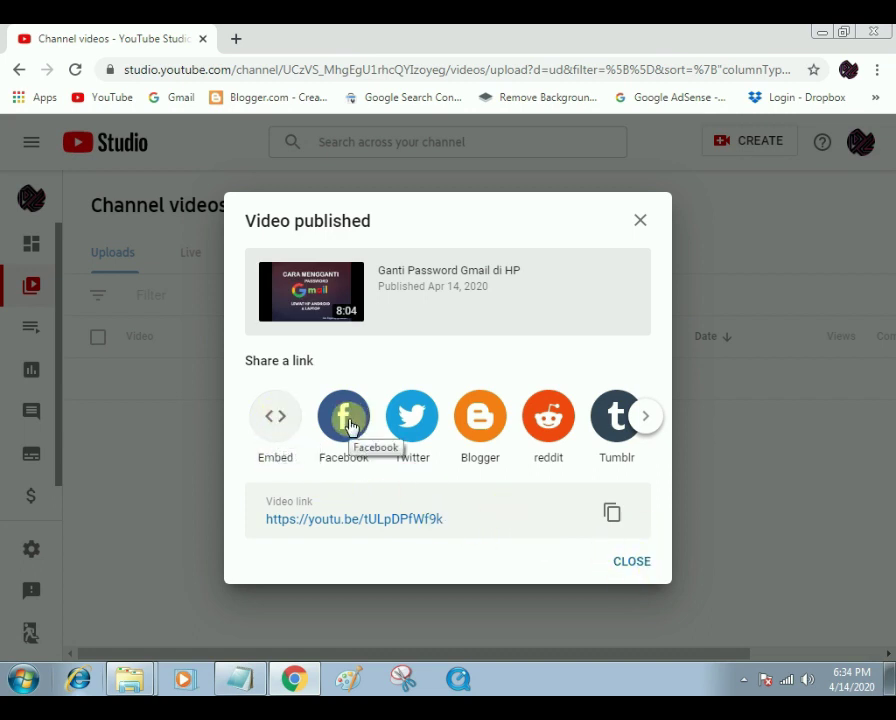
{"action": "left_click", "coordinate": [645, 420]}
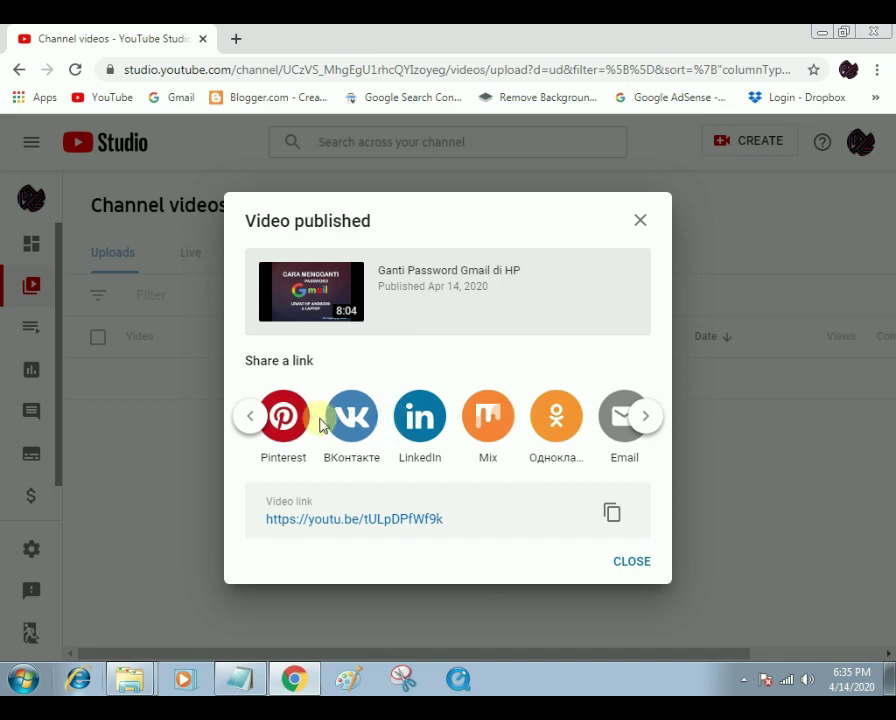
{"action": "left_click", "coordinate": [630, 568]}
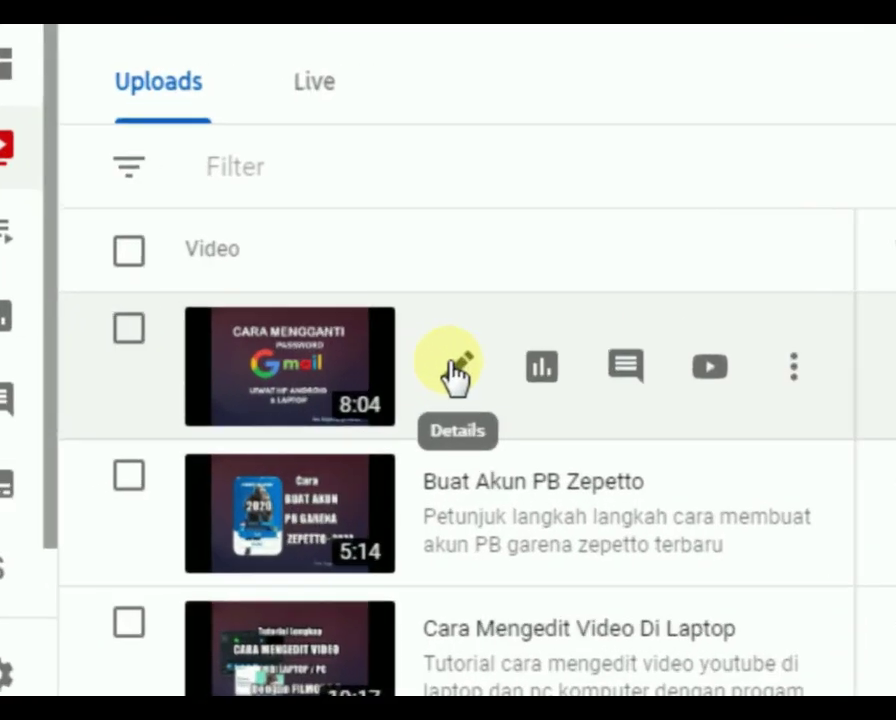
- Open the details of the Gmail password video and add the tags "Buat akun google", "Buat email" and "Bikin email baru"
{"action": "left_click", "coordinate": [462, 370]}
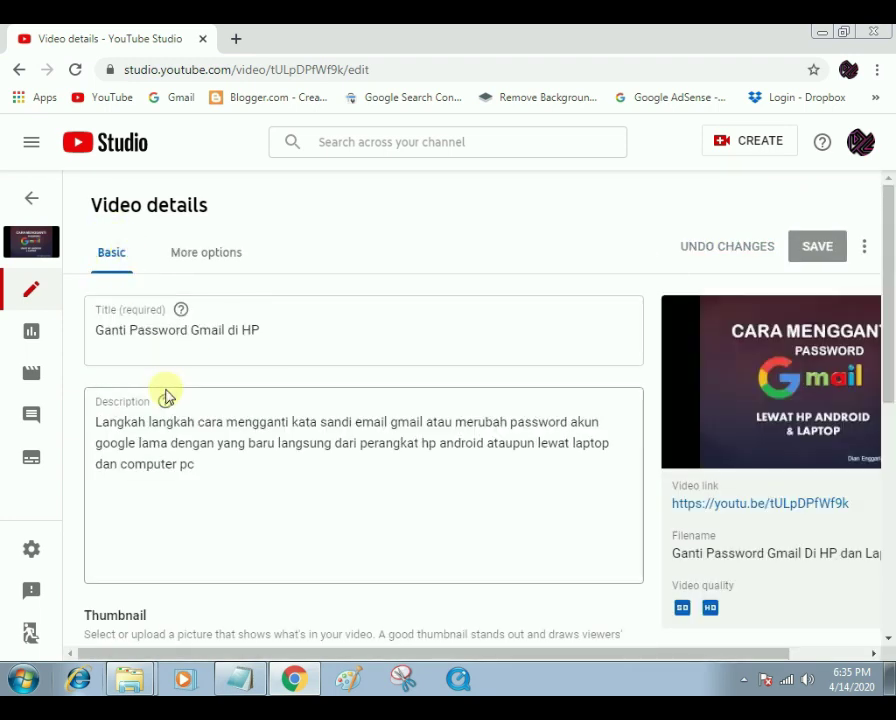
{"action": "scroll", "coordinate": [168, 396], "scroll_direction": "down", "scroll_amount": 3}
{"action": "scroll", "coordinate": [168, 396], "scroll_direction": "down", "scroll_amount": 5}
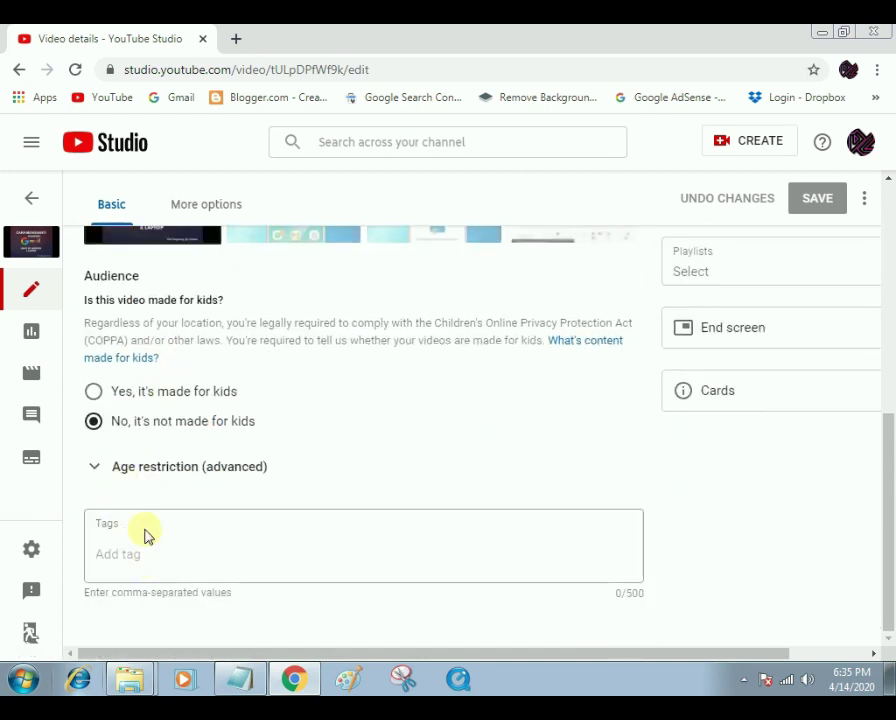
{"action": "left_click", "coordinate": [144, 560]}
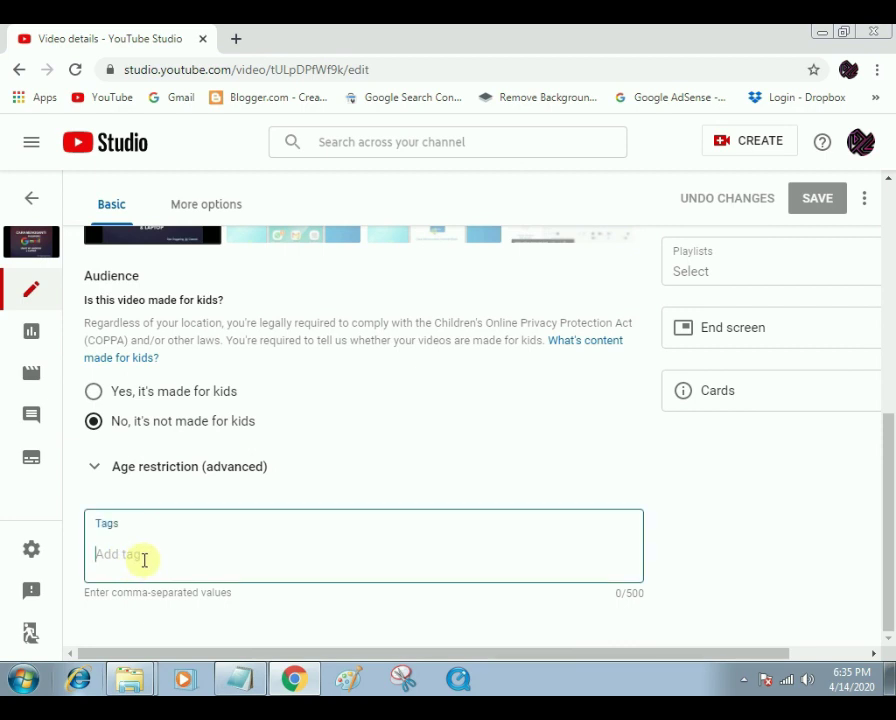
{"action": "type", "text": "Buat akun google"}
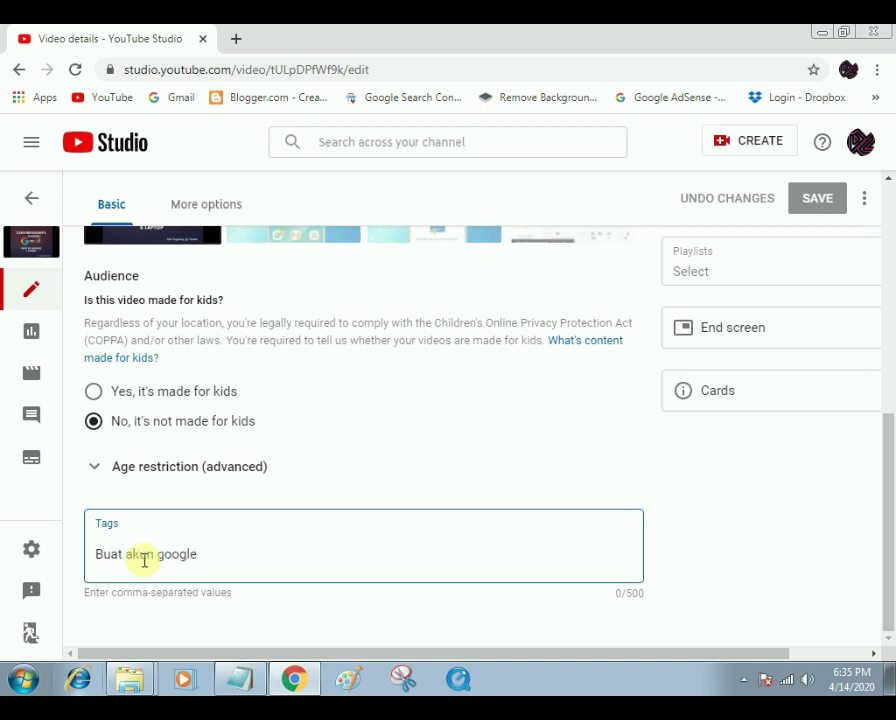
{"action": "key", "text": "Return"}
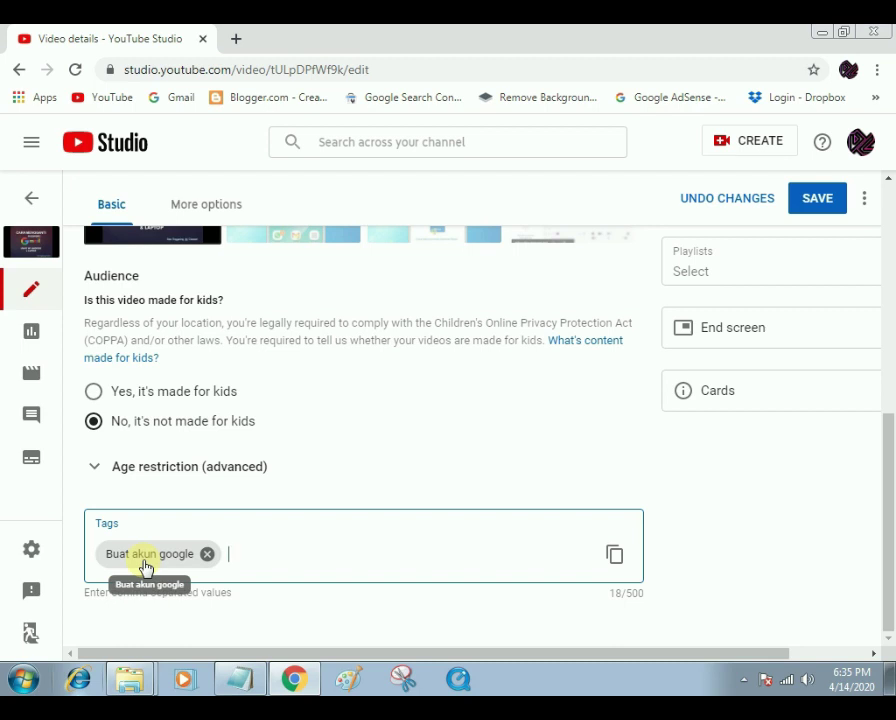
{"action": "type", "text": "Buat email"}
{"action": "key", "text": "Return"}
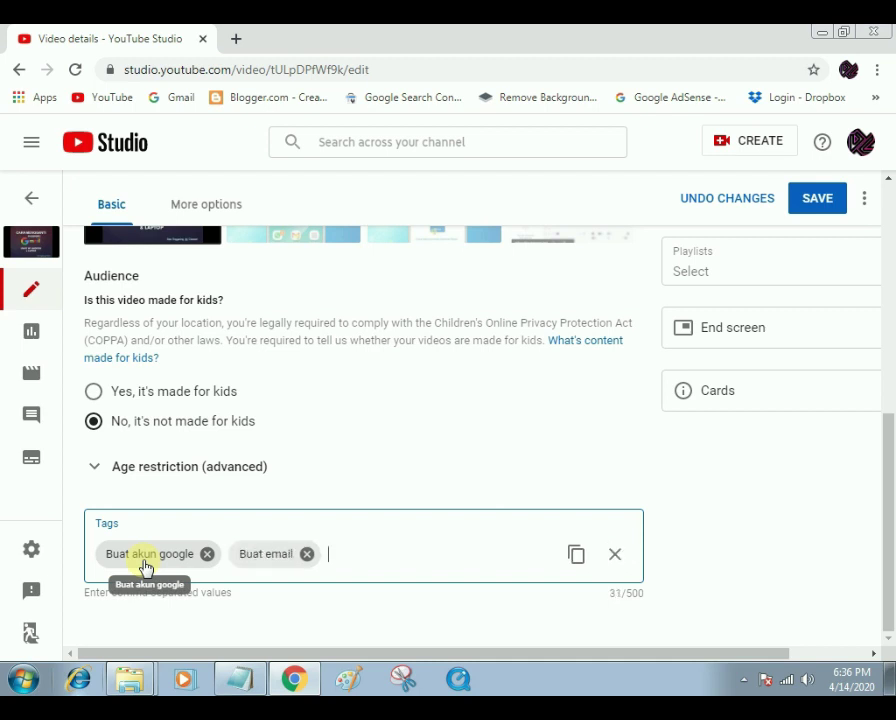
{"action": "type", "text": "Bikin email ba"}
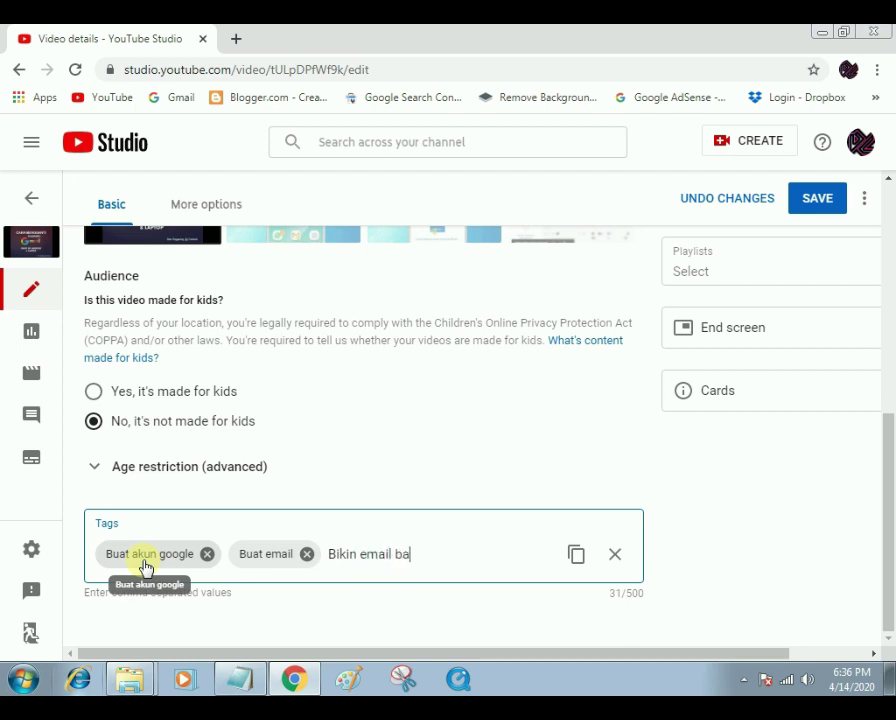
{"action": "type", "text": "ru, "}
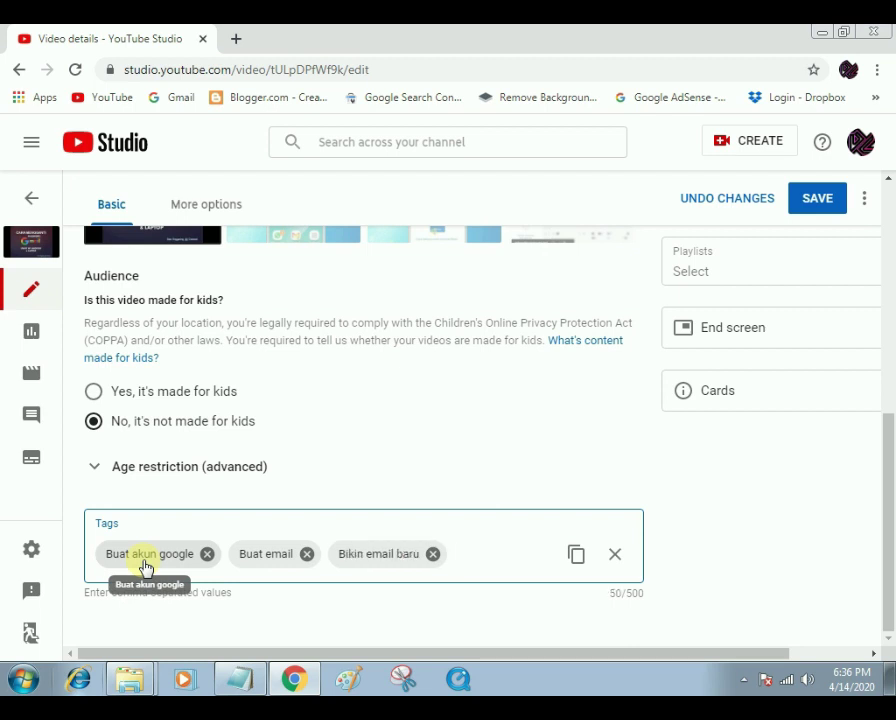
- Add the tags "Hapus akun google", "Dfaftar gmail" and "Daftar akun google" to the video
{"action": "type", "text": "Hapus ak"}
{"action": "type", "text": "un googl"}
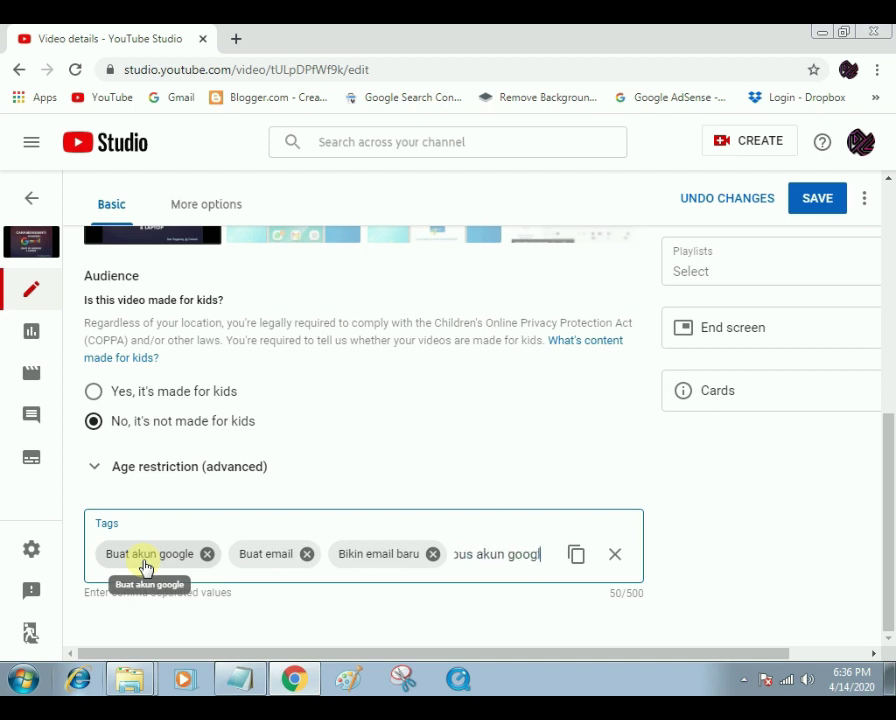
{"action": "type", "text": "e, "}
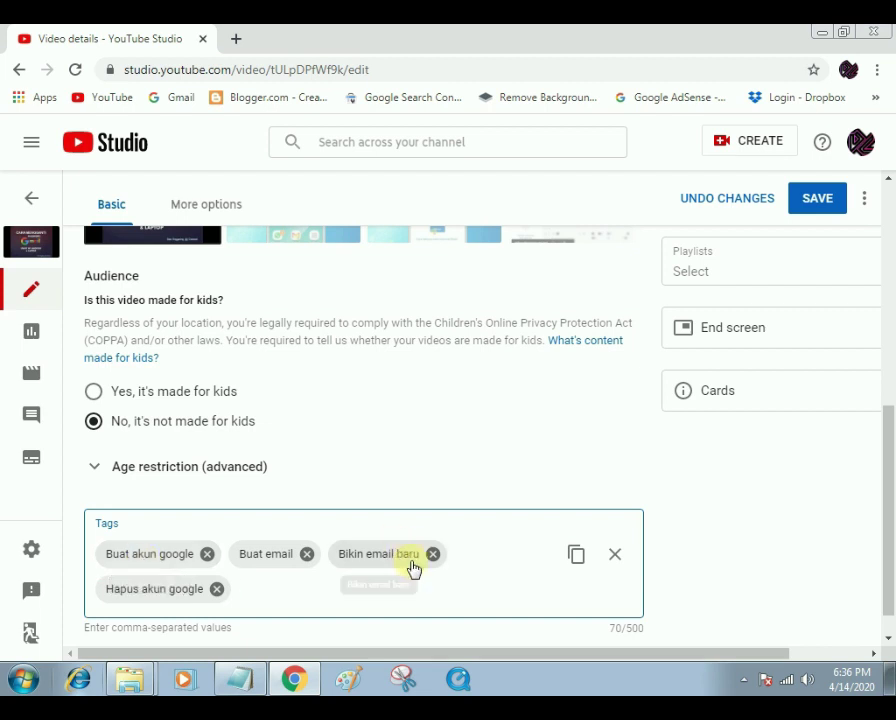
{"action": "type", "text": "Dfa"}
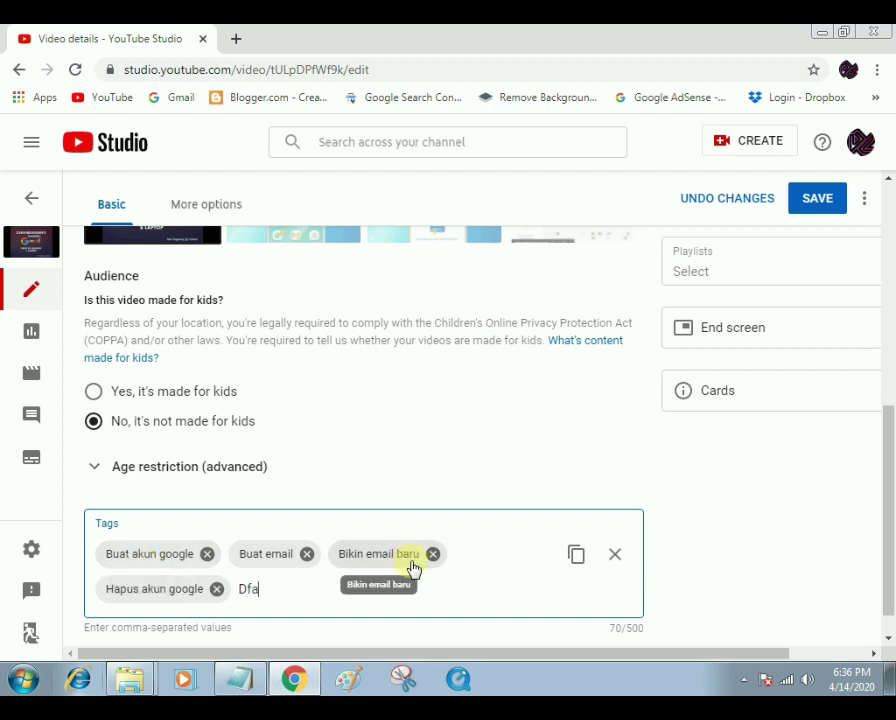
{"action": "type", "text": "ftar gmail"}
{"action": "key", "text": "Return"}
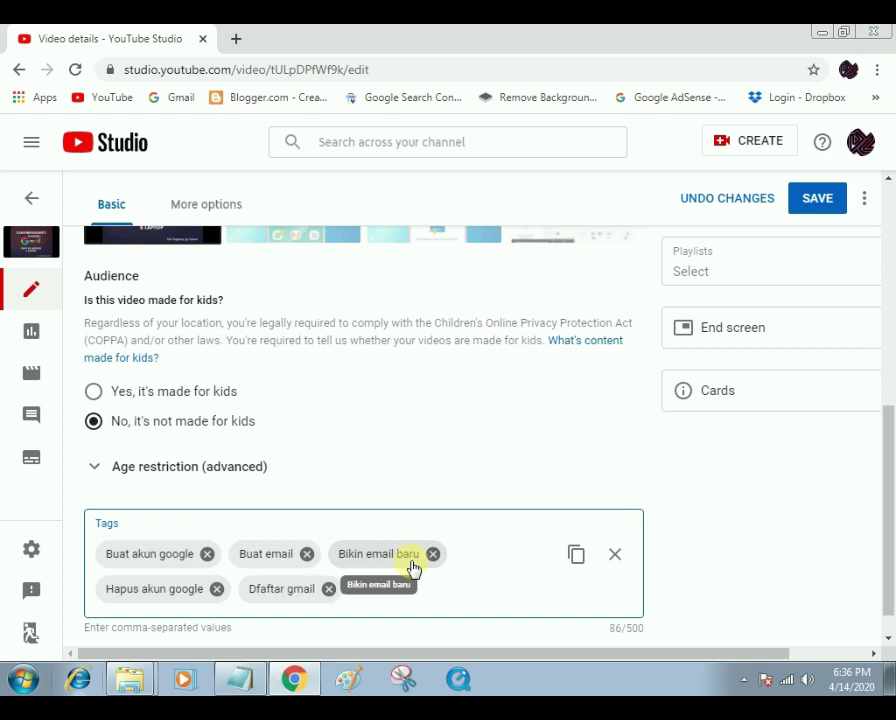
{"action": "type", "text": "Dag"}
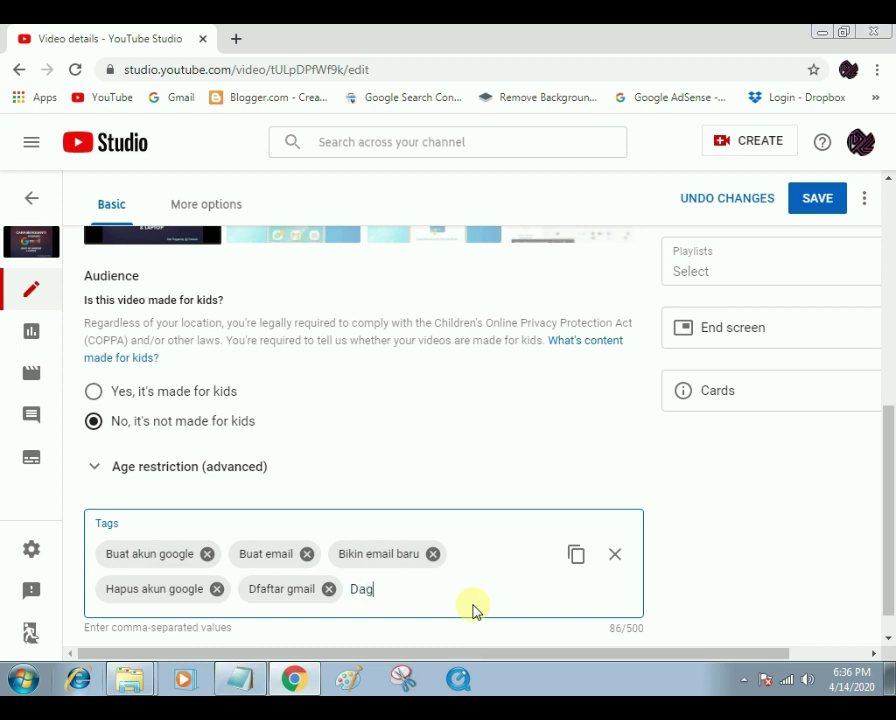
{"action": "key", "text": "BackSpace"}
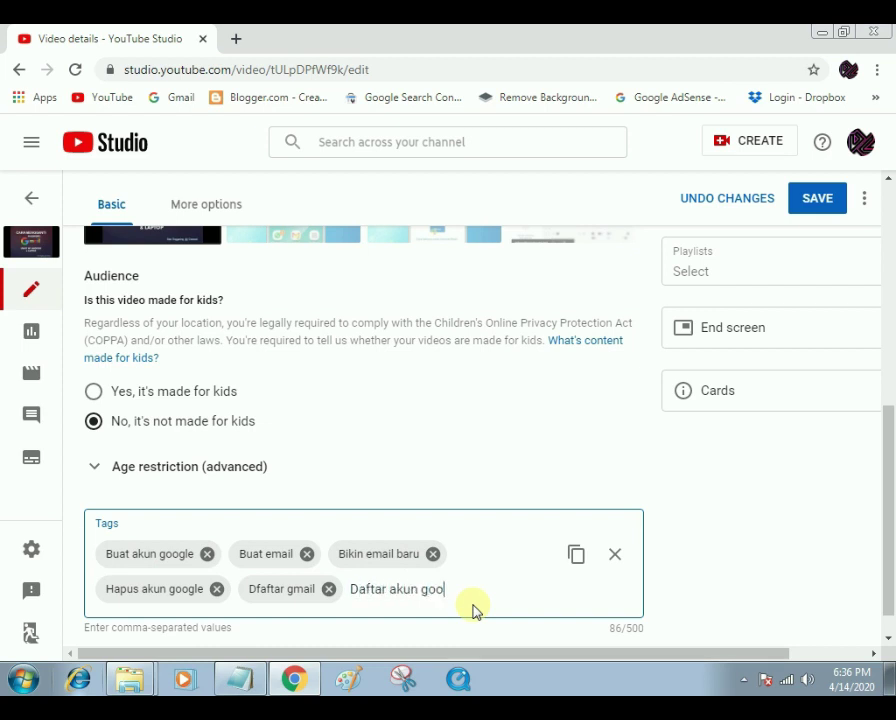
{"action": "key", "text": "Return"}
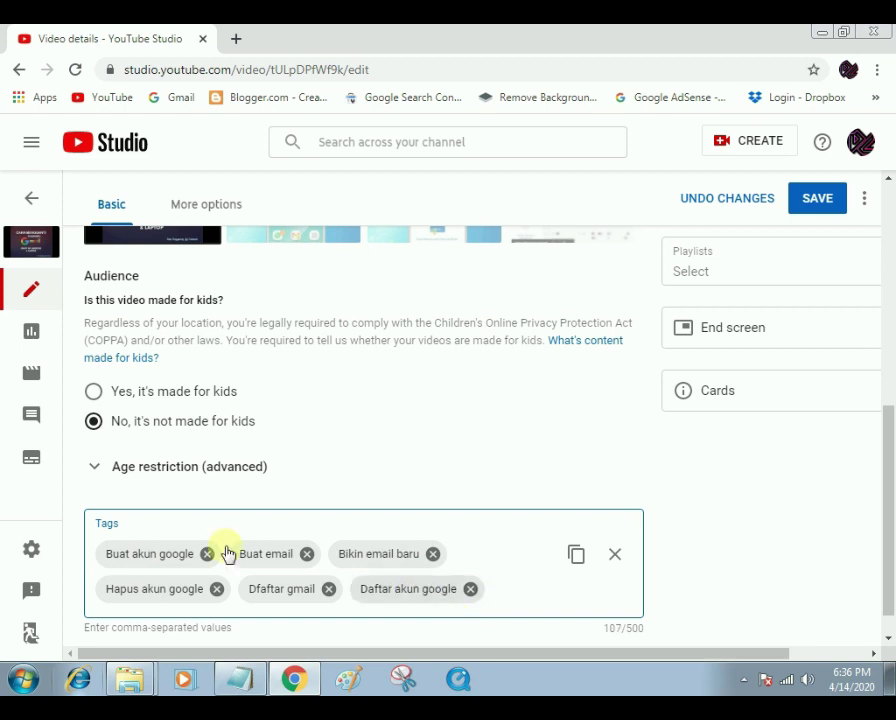
- Assign the video to the Email playlist and save the changes to its details
{"action": "scroll", "coordinate": [217, 545], "scroll_direction": "down", "scroll_amount": 1}
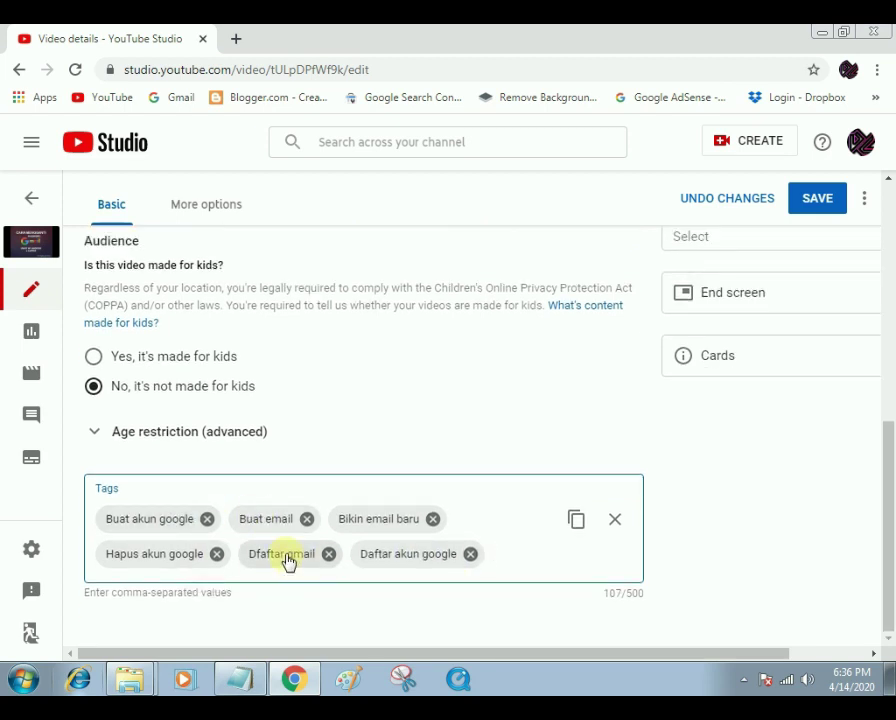
{"action": "scroll", "coordinate": [284, 548], "scroll_direction": "up", "scroll_amount": 2}
{"action": "scroll", "coordinate": [281, 540], "scroll_direction": "up", "scroll_amount": 5}
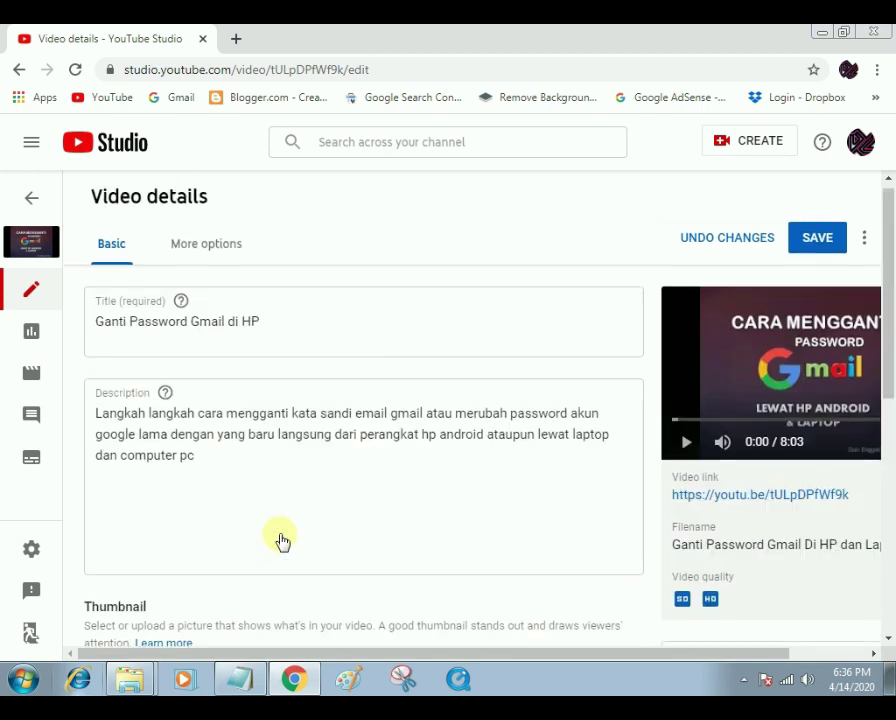
{"action": "scroll", "coordinate": [282, 534], "scroll_direction": "down", "scroll_amount": 4}
{"action": "scroll", "coordinate": [290, 535], "scroll_direction": "down", "scroll_amount": 3}
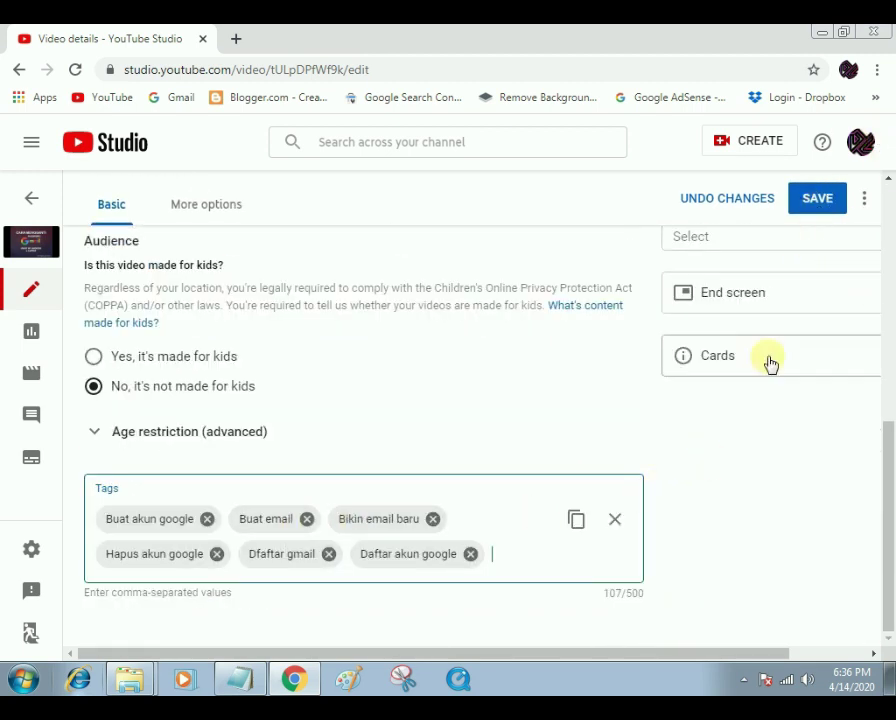
{"action": "left_click_drag", "start_coordinate": [737, 654], "coordinate": [812, 590]}
{"action": "scroll", "coordinate": [750, 408], "scroll_direction": "up", "scroll_amount": 3}
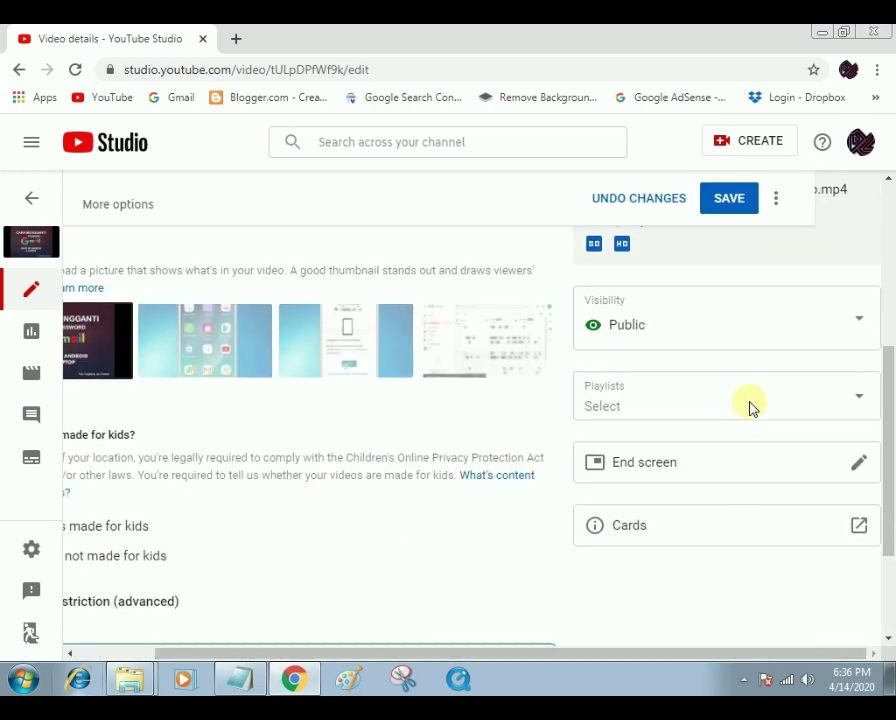
{"action": "left_click", "coordinate": [862, 404]}
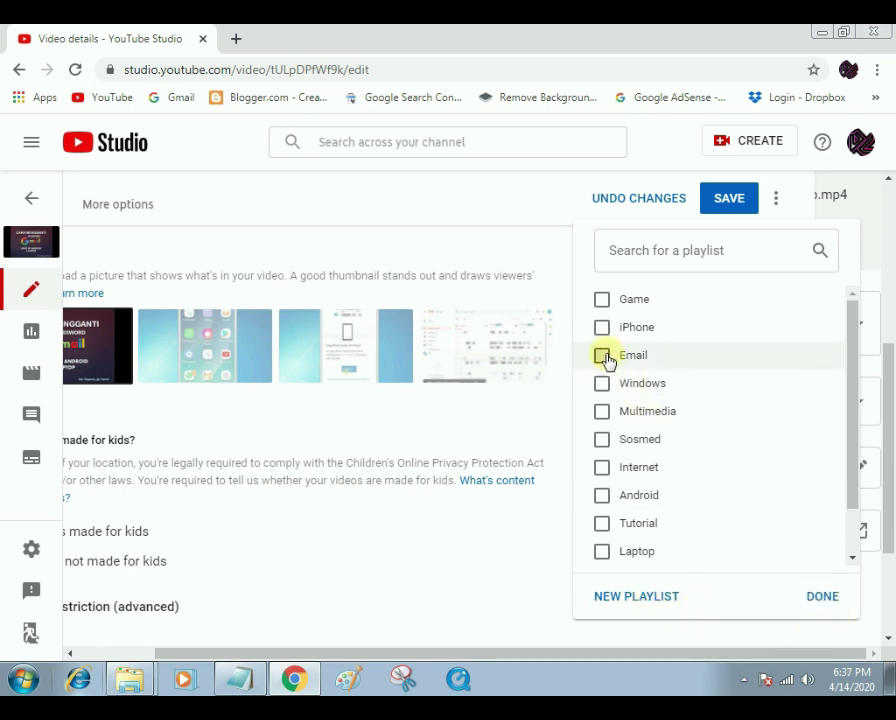
{"action": "left_click", "coordinate": [823, 598]}
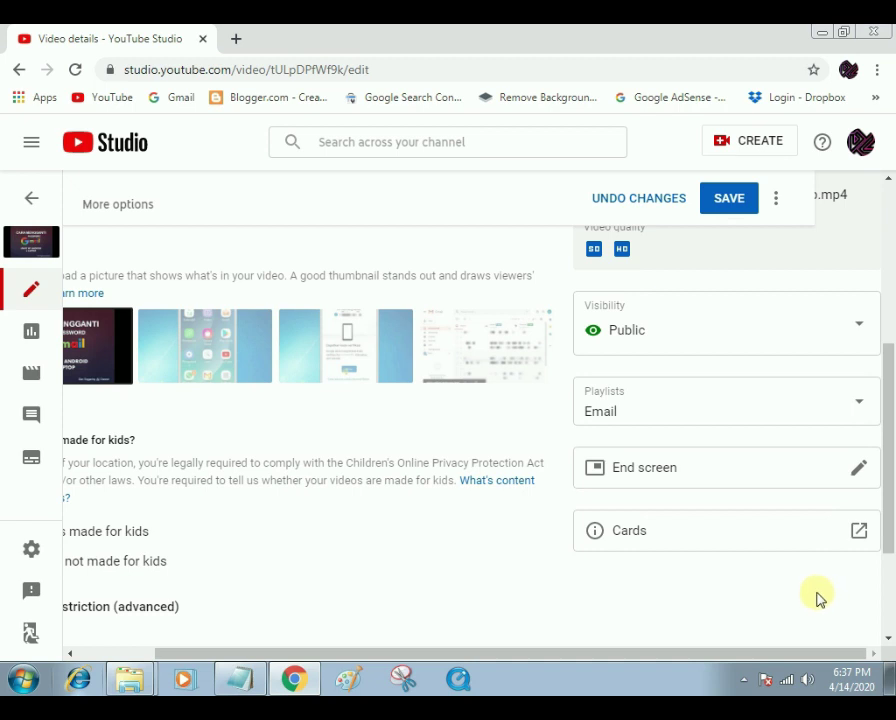
{"action": "left_click", "coordinate": [728, 198]}
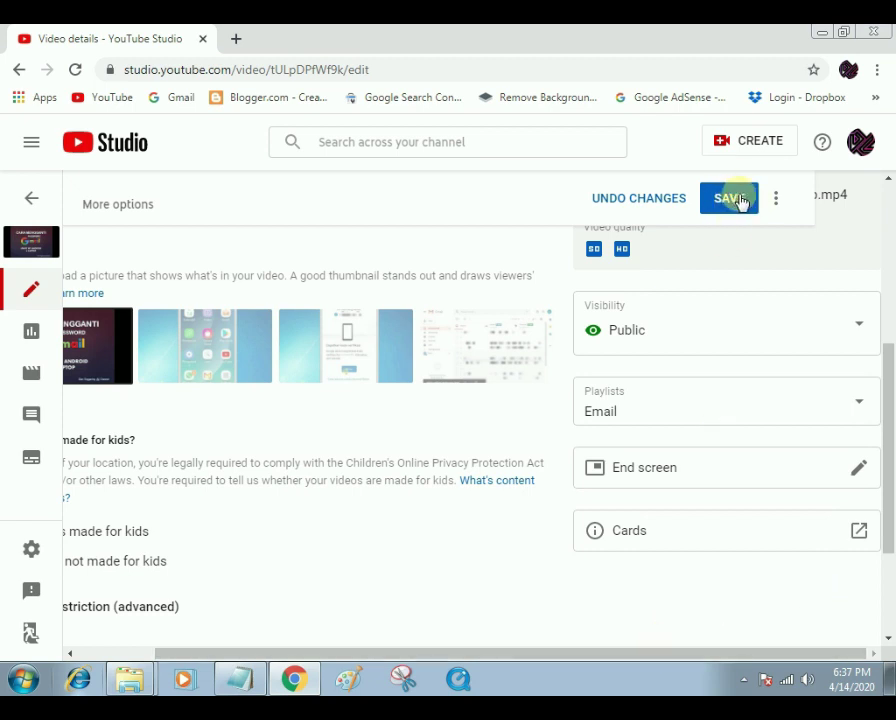
{"action": "left_click", "coordinate": [734, 202]}
{"action": "left_click", "coordinate": [729, 198]}
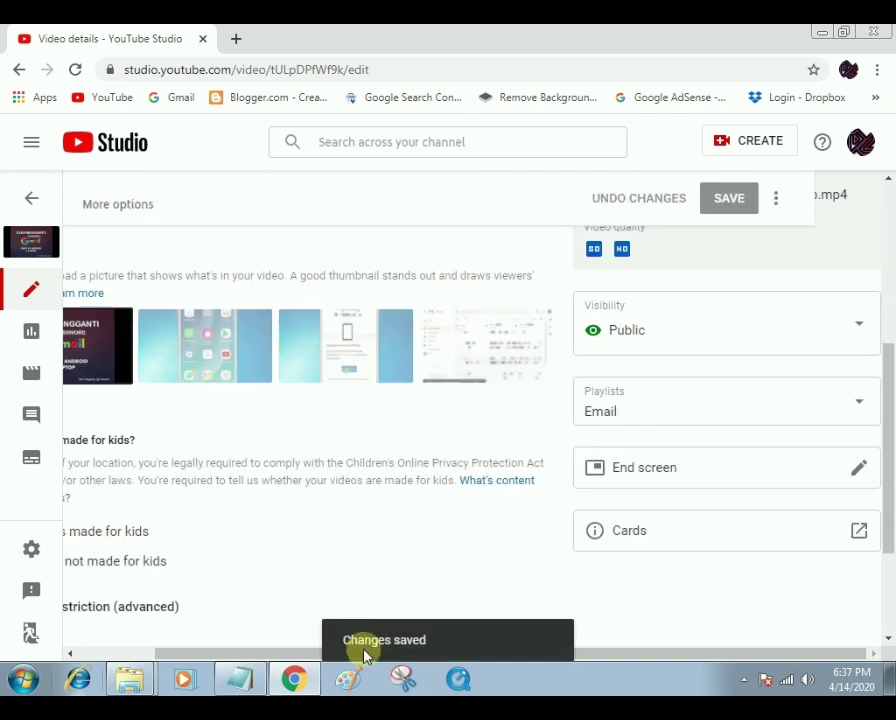
- Set the video's recording date to Apr 14, 2020 in the advanced details, review the remaining options and save
{"action": "left_click_drag", "start_coordinate": [365, 655], "coordinate": [150, 644]}
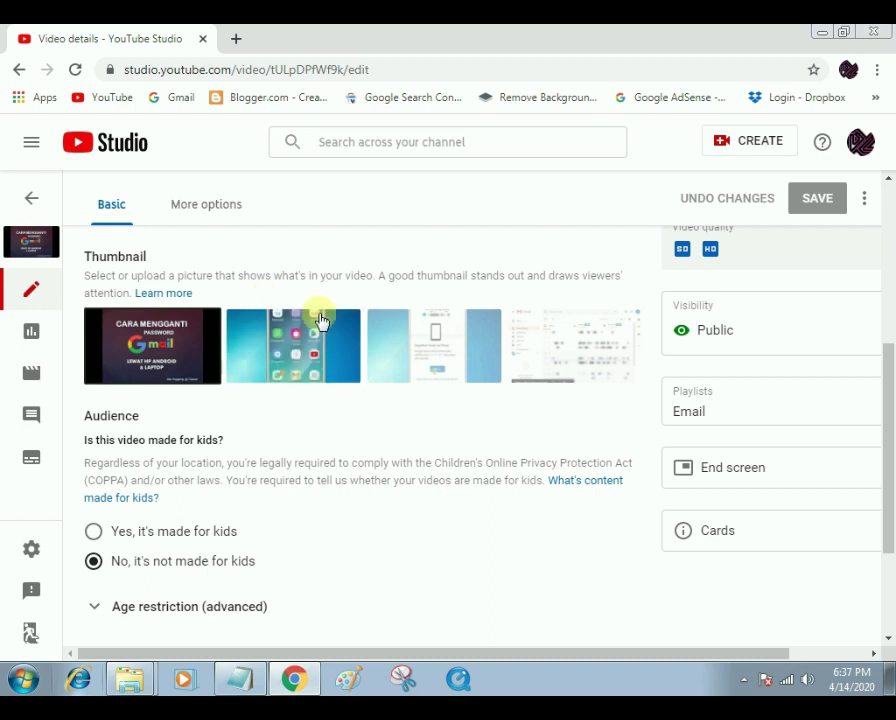
{"action": "left_click", "coordinate": [207, 212]}
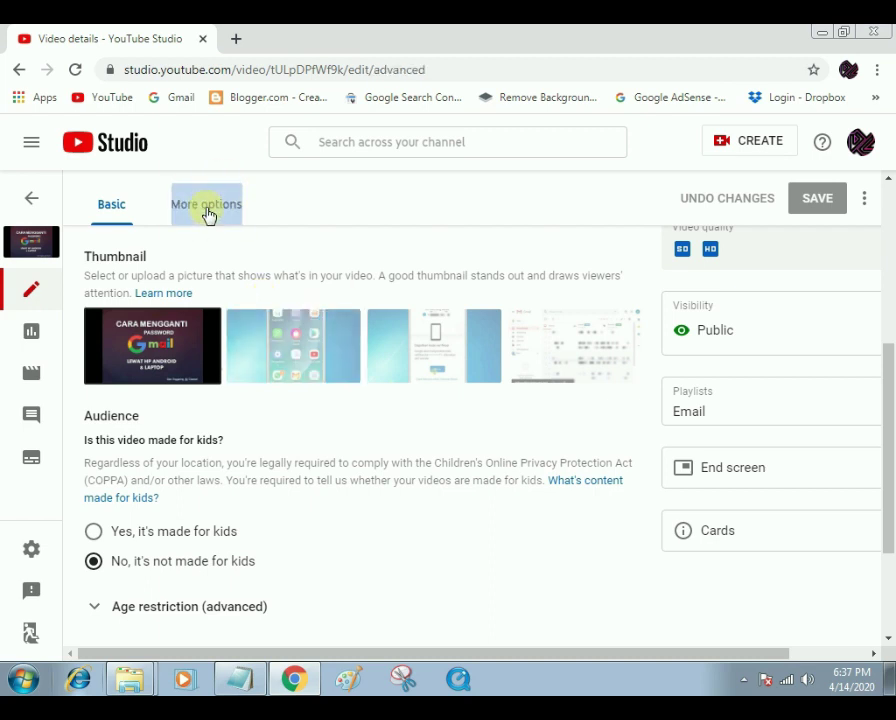
{"action": "scroll", "coordinate": [402, 332], "scroll_direction": "up", "scroll_amount": 5}
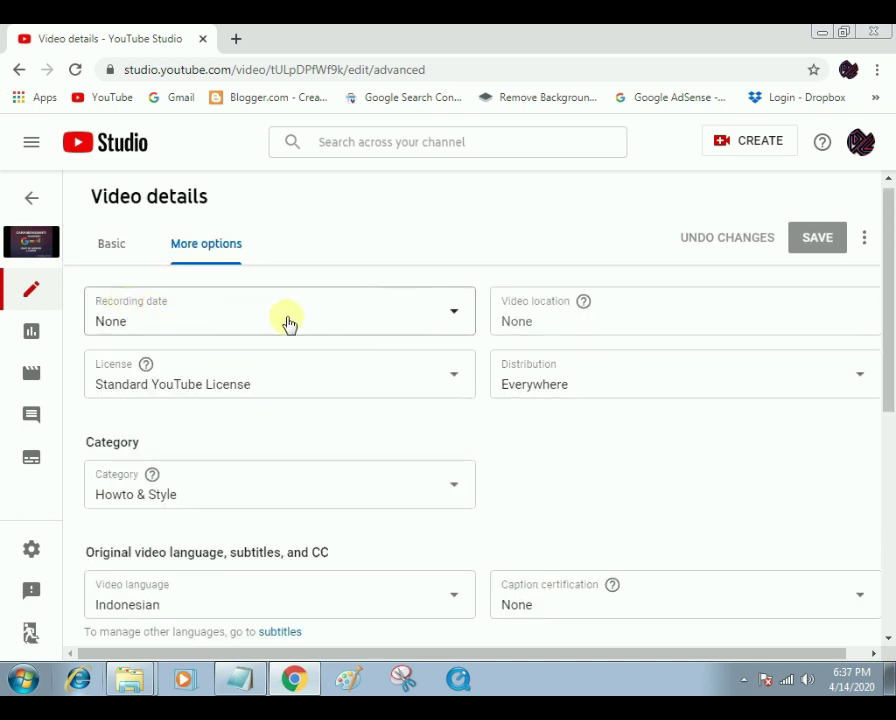
{"action": "left_click", "coordinate": [449, 316]}
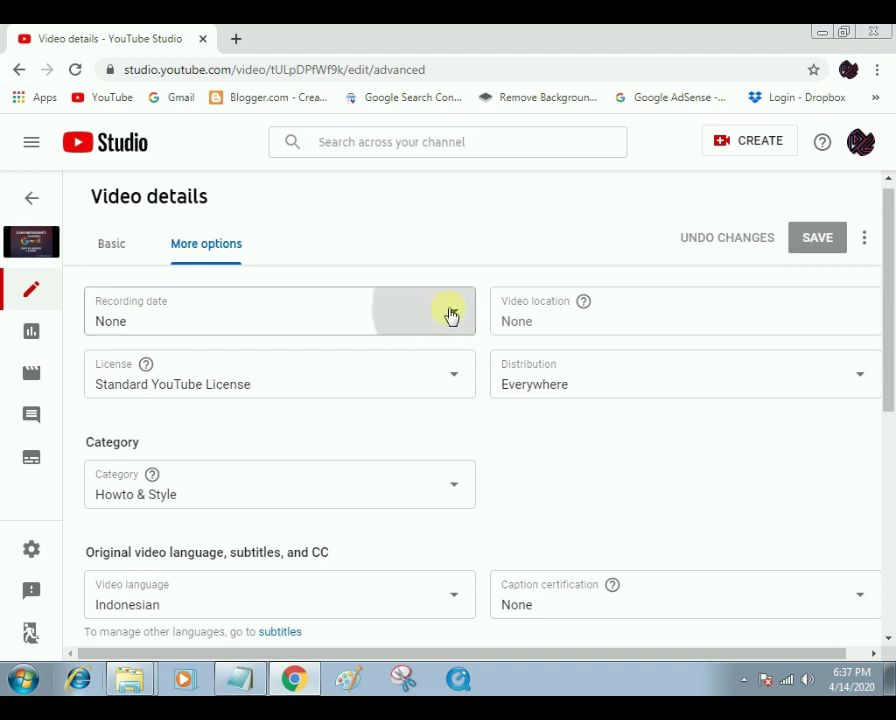
{"action": "left_click", "coordinate": [169, 524]}
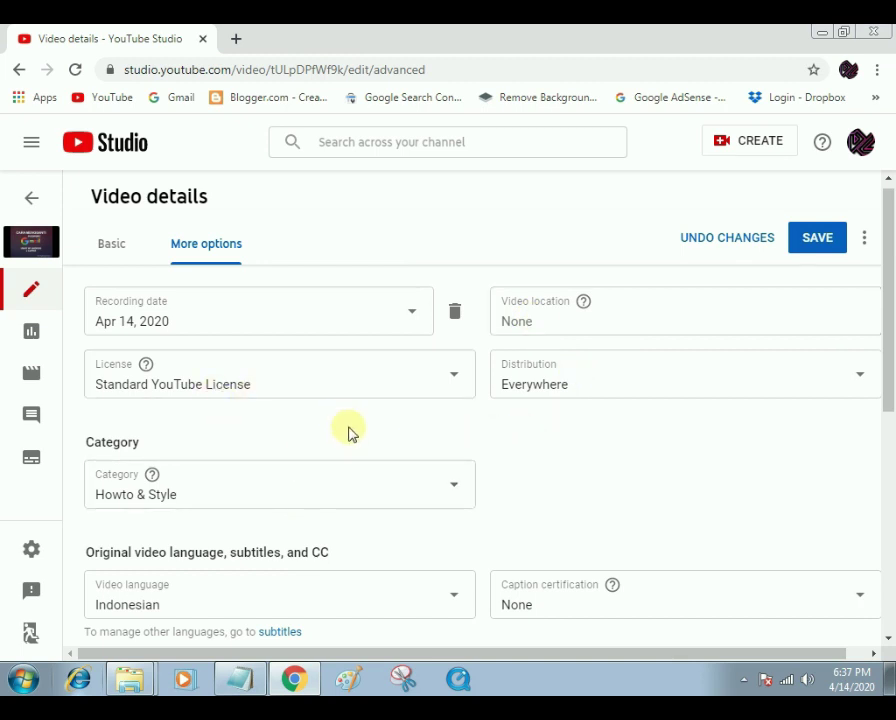
{"action": "scroll", "coordinate": [474, 522], "scroll_direction": "down", "scroll_amount": 5}
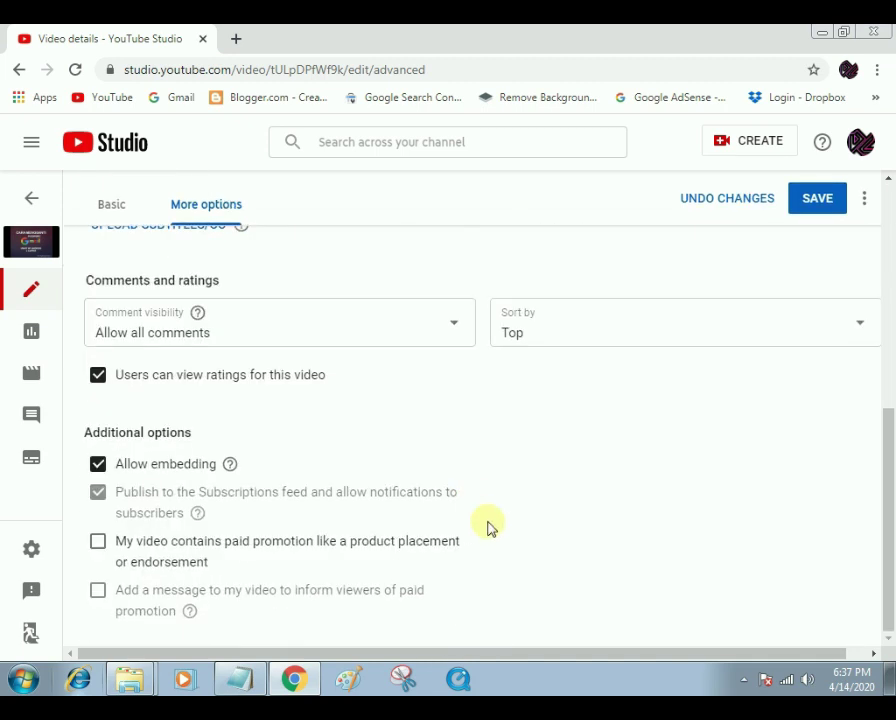
{"action": "scroll", "coordinate": [488, 527], "scroll_direction": "up", "scroll_amount": 6}
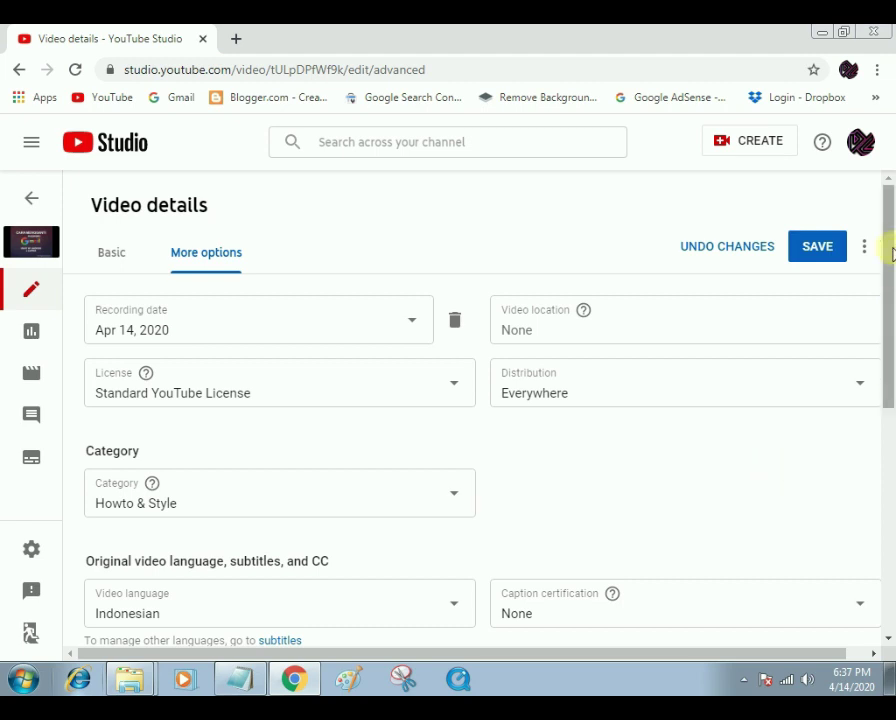
{"action": "left_click", "coordinate": [818, 246]}
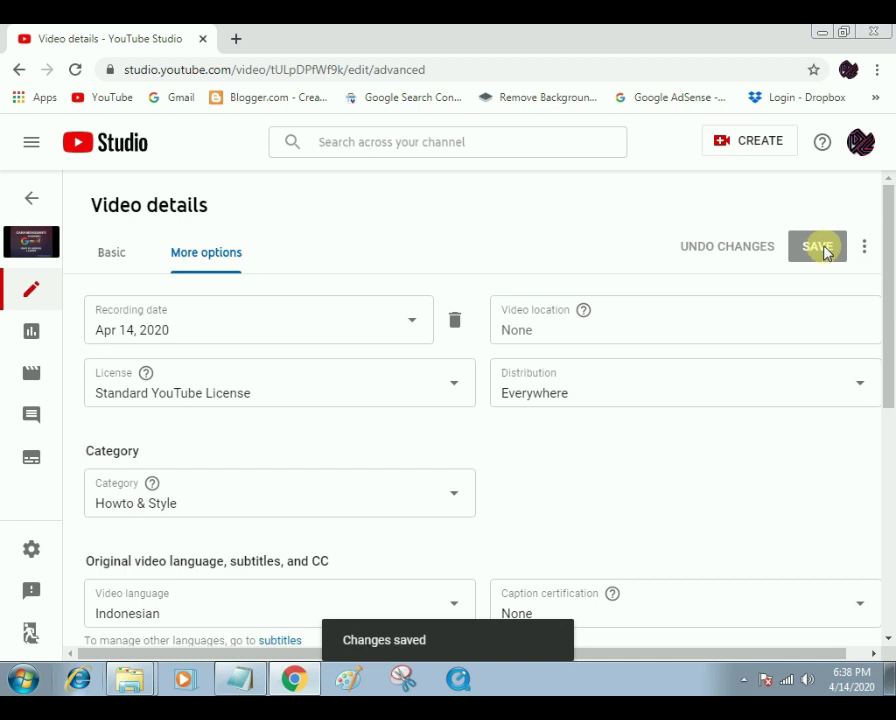
- Return to the list of channel videos and open the public page of your own channel
{"action": "left_click", "coordinate": [34, 200]}
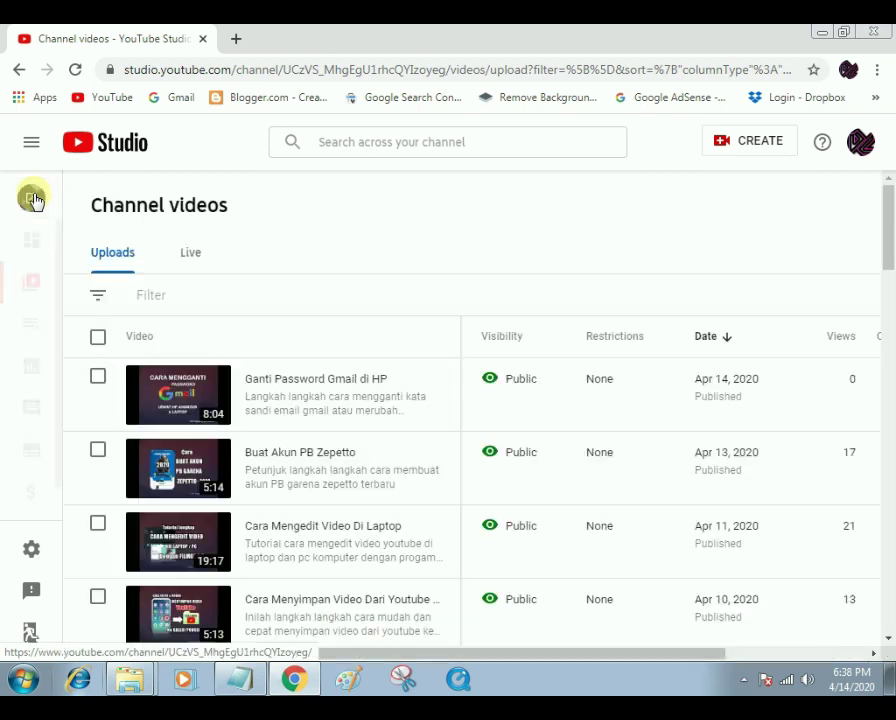
{"action": "left_click", "coordinate": [97, 262]}
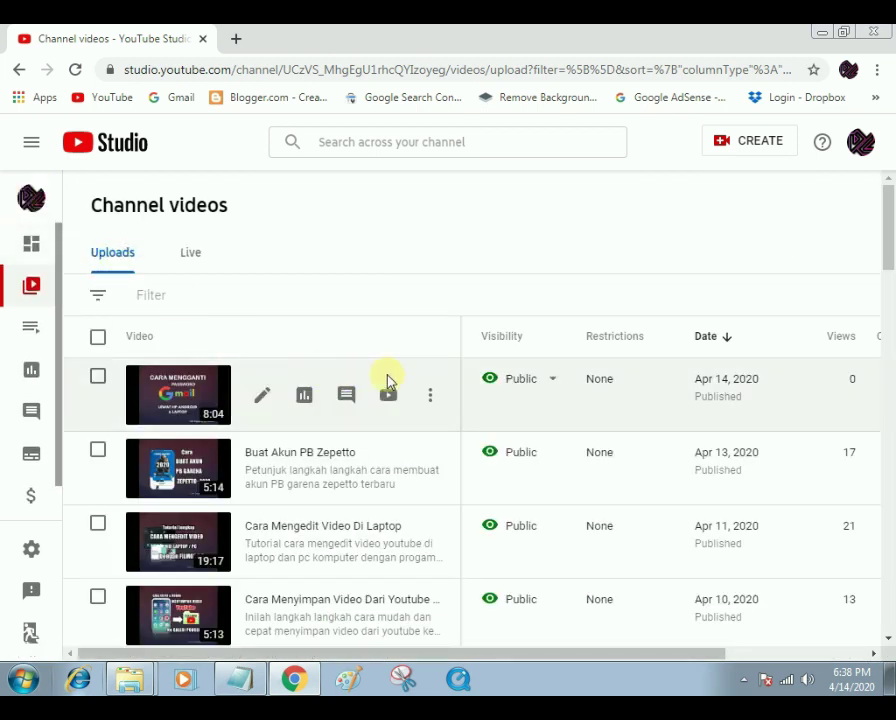
{"action": "left_click", "coordinate": [861, 146]}
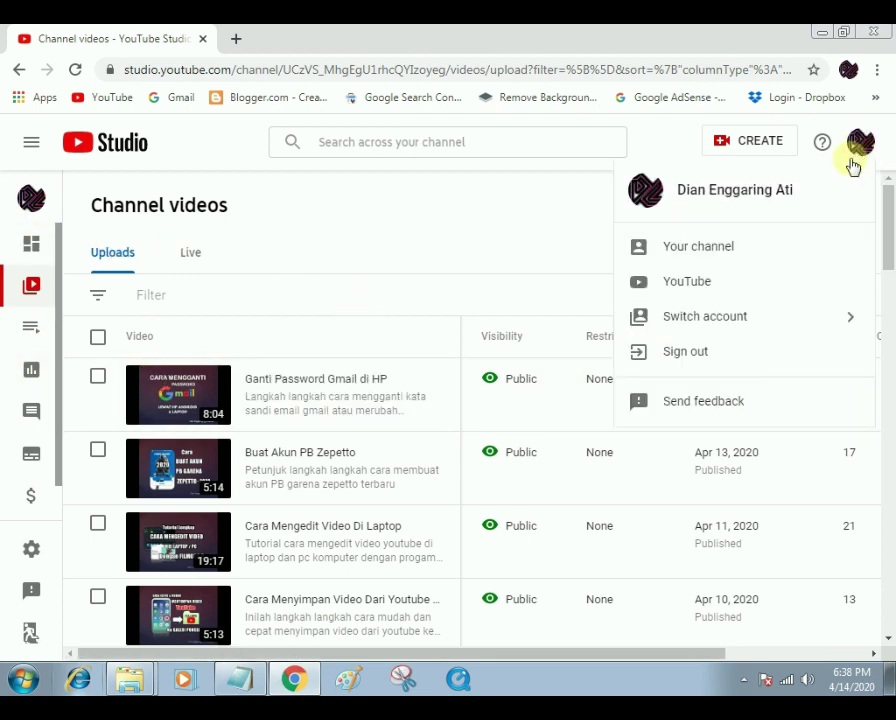
{"action": "left_click", "coordinate": [673, 248]}
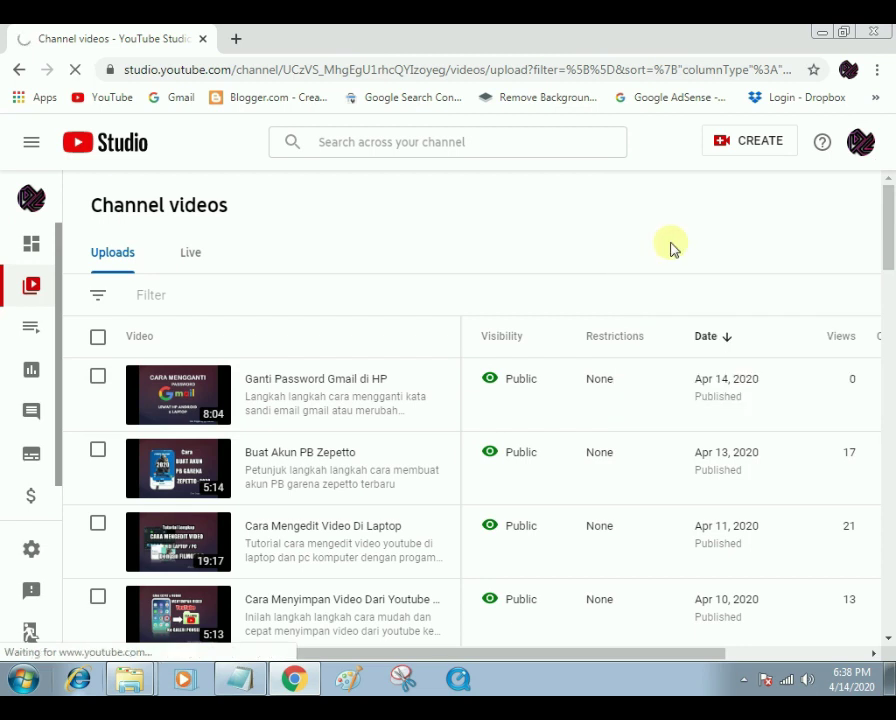